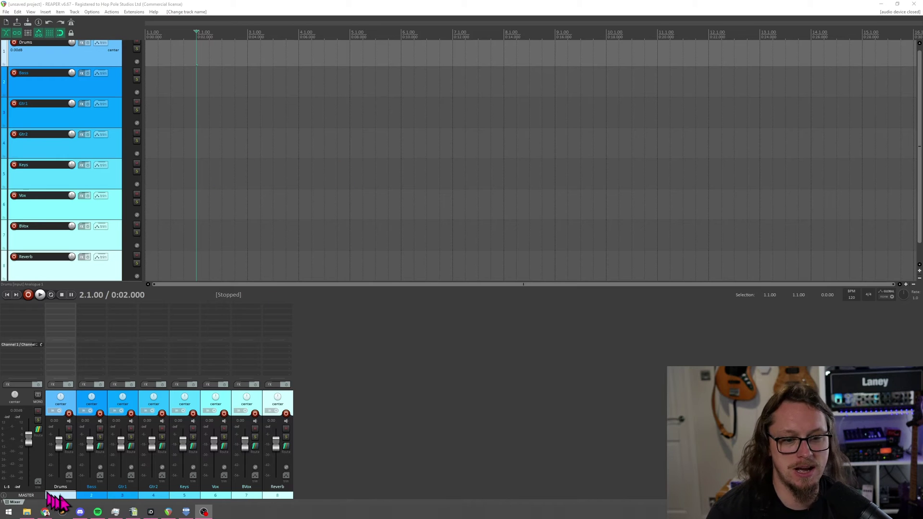
# Insert five new tracks after Drums and make them children of the Drums folder.
pyautogui.click(92, 495)
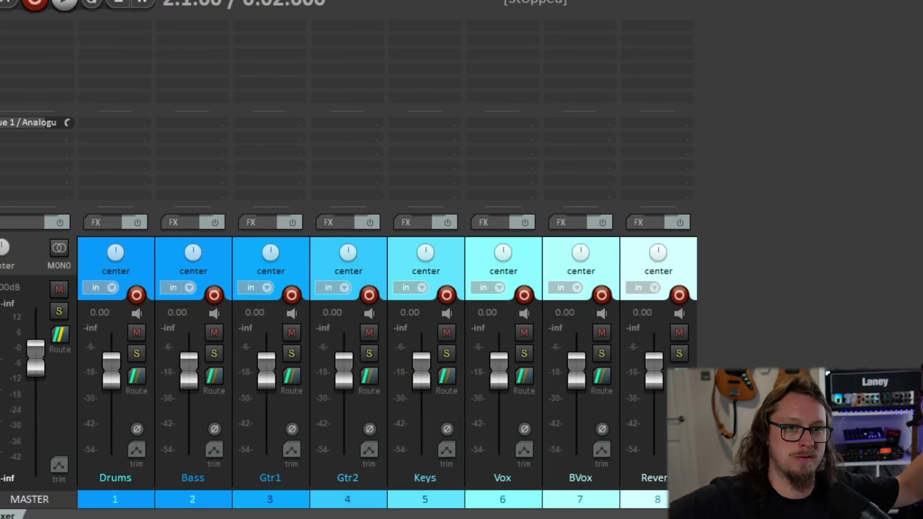
pyautogui.click(116, 144)
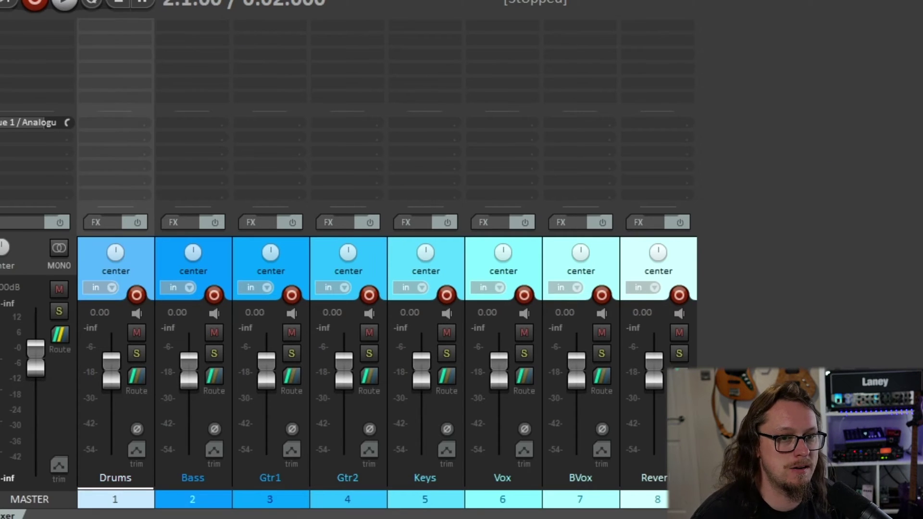
pyautogui.hotkey('ctrl', 't')
pyautogui.hotkey('ctrl', 't')
pyautogui.hotkey('ctrl', 't')
pyautogui.hotkey('ctrl', 't')
pyautogui.hotkey('ctrl', 't')
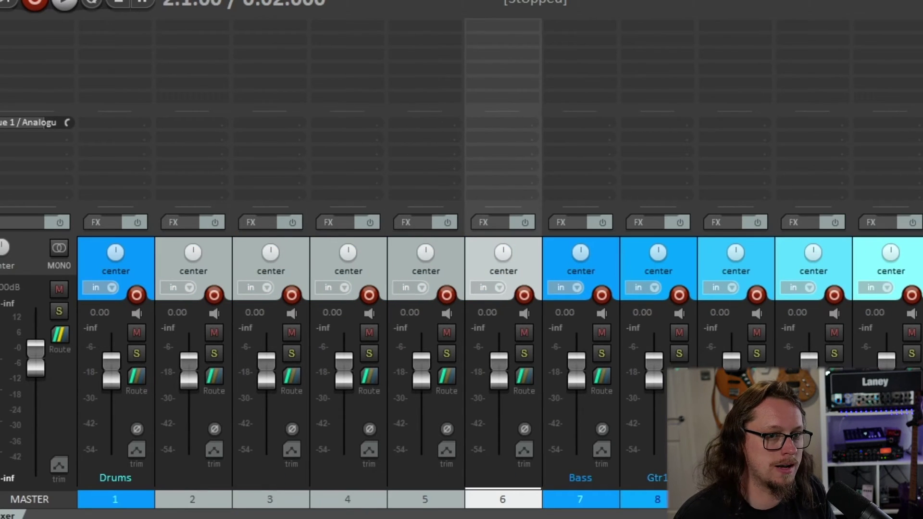
pyautogui.hotkey('ctrl', 'shift', 'f')
# Collapse the Drums folder in the mixer so its child tracks are hidden.
pyautogui.click(128, 452)
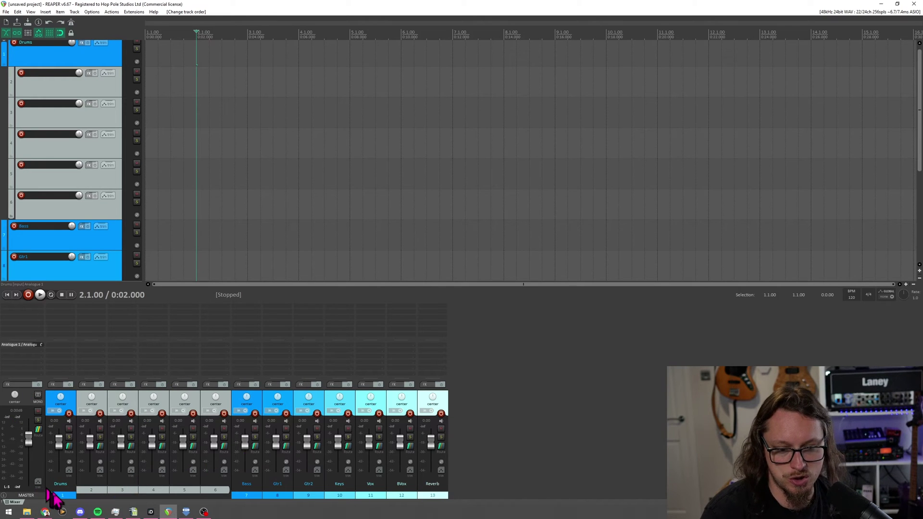
pyautogui.click(52, 494)
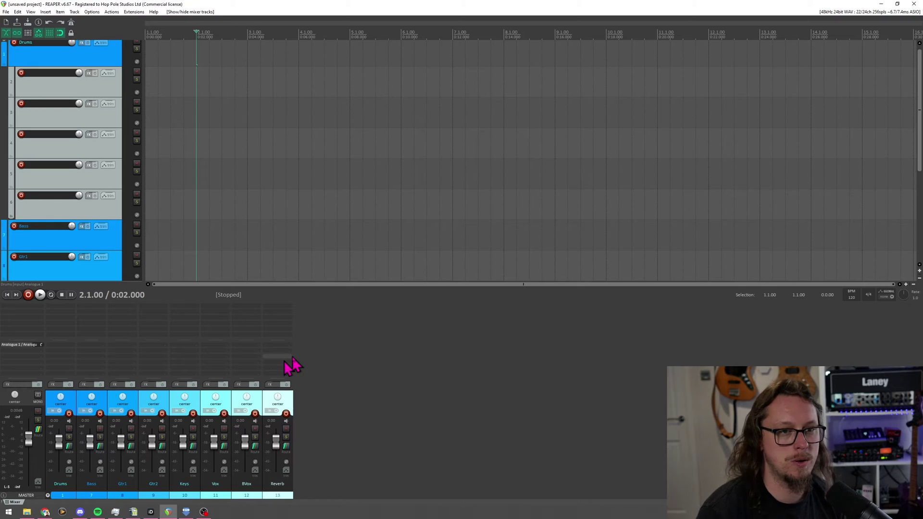
pyautogui.moveTo(45, 514)
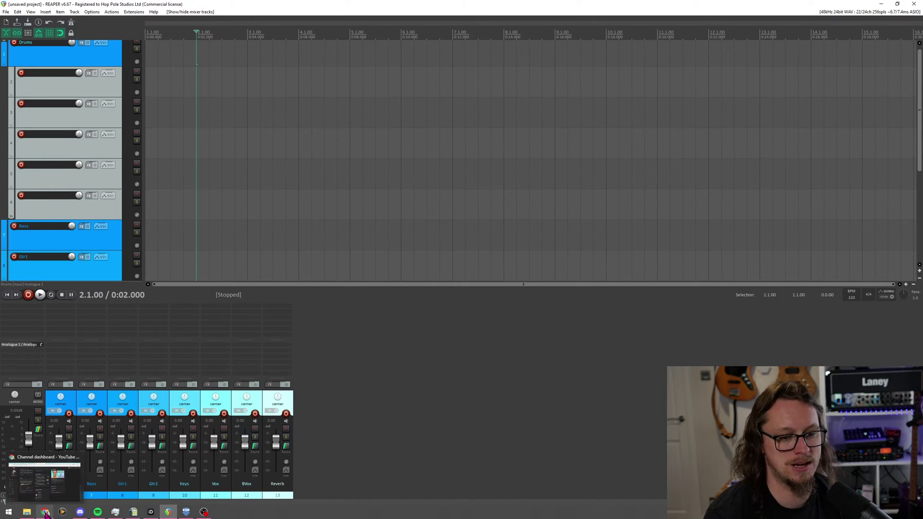
pyautogui.click(46, 514)
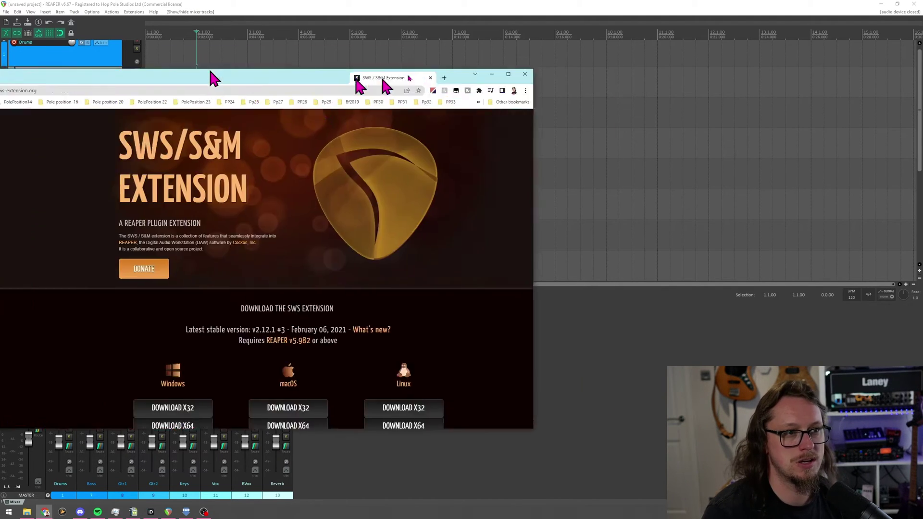
# Move the sws-extension.org browser window right and scroll down to the Download section.
pyautogui.moveTo(212, 79); pyautogui.dragTo(409, 72)
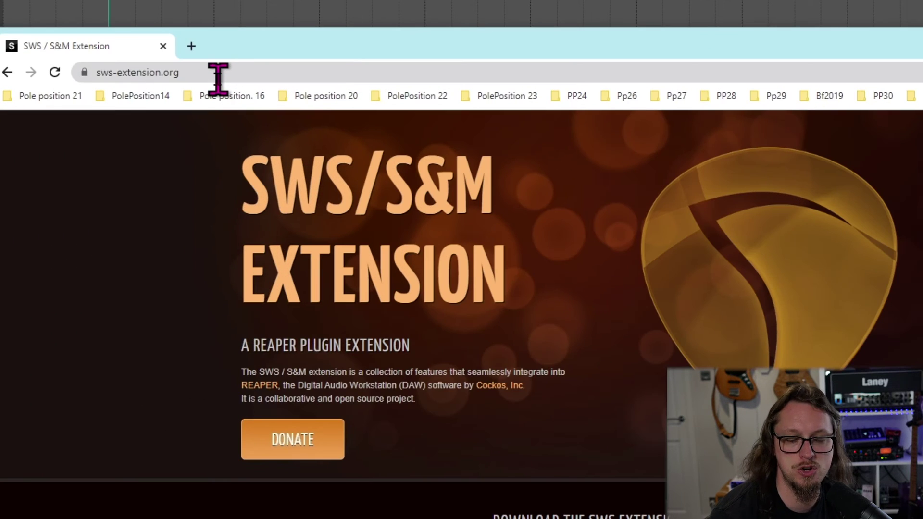
pyautogui.scroll(-4, 409, 409)
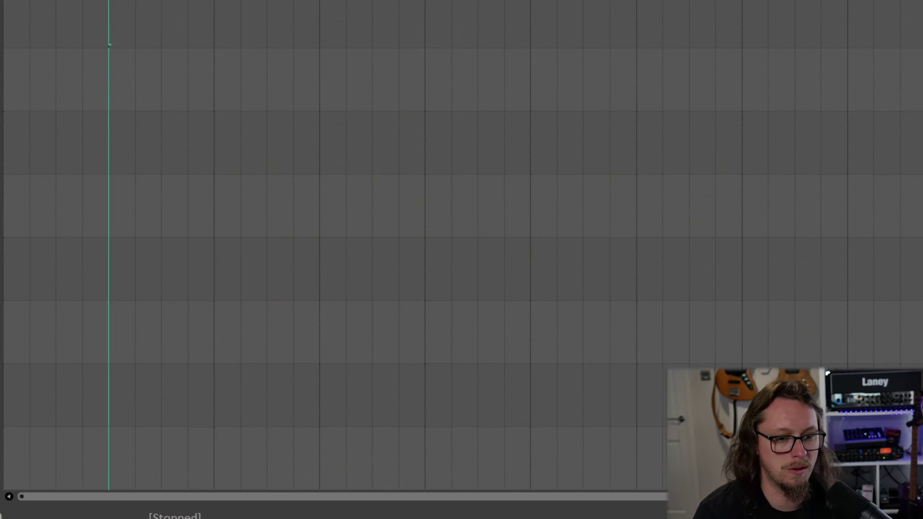
# Select the instrument tracks from Bass onward and open the Extensions Cue Buss generator.
pyautogui.hotkey('ctrl', 't')
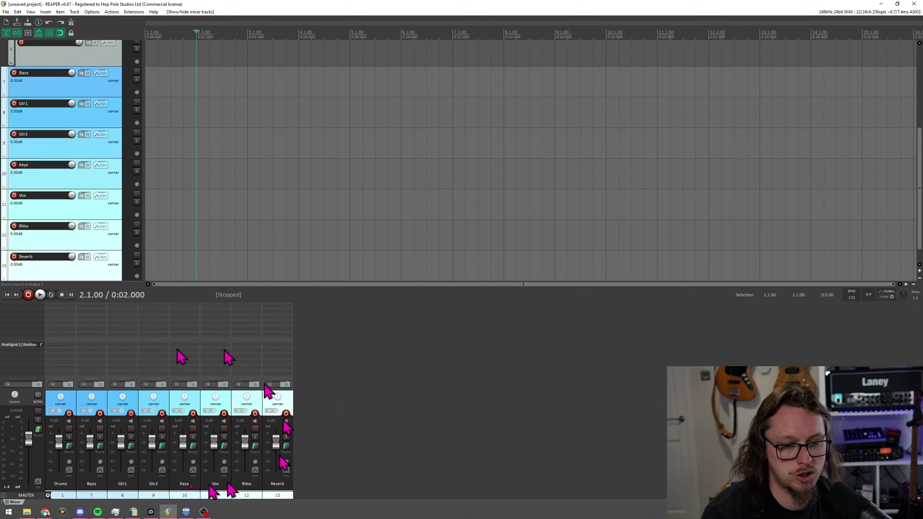
pyautogui.click(81, 407)
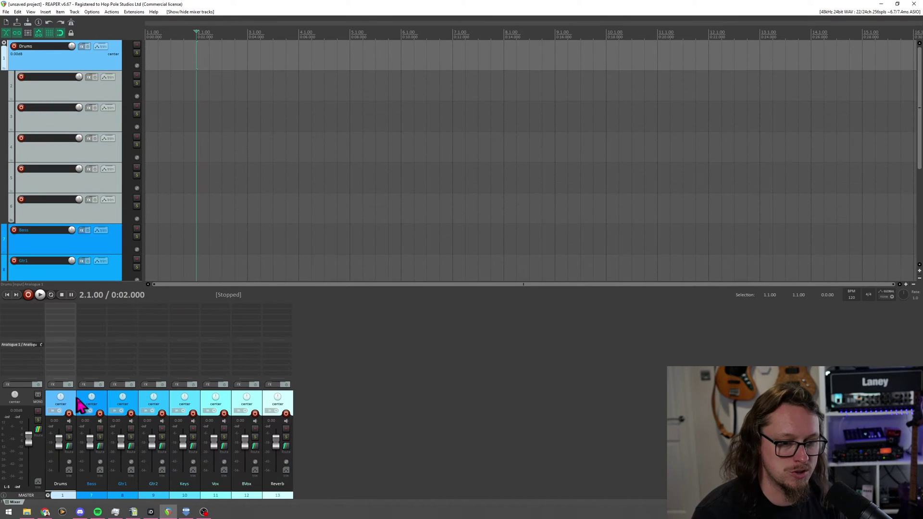
pyautogui.moveTo(80, 407); pyautogui.dragTo(288, 404)
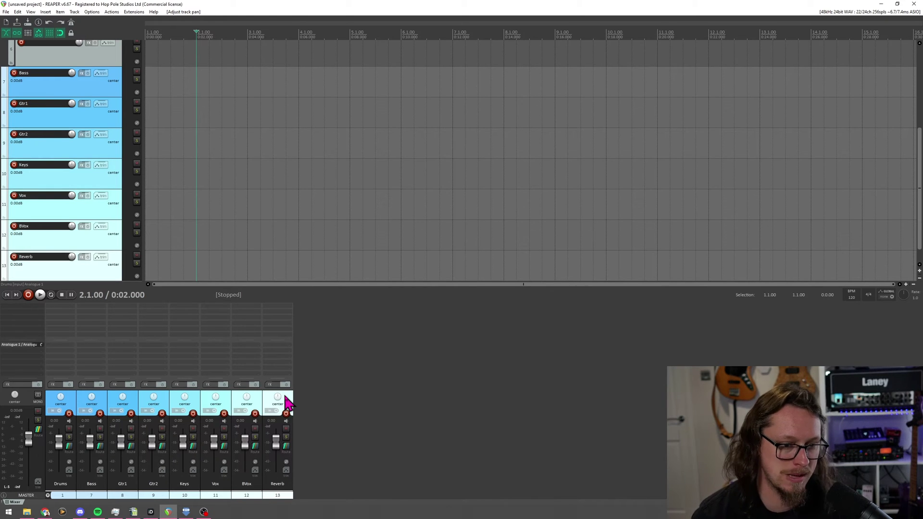
pyautogui.click(133, 11)
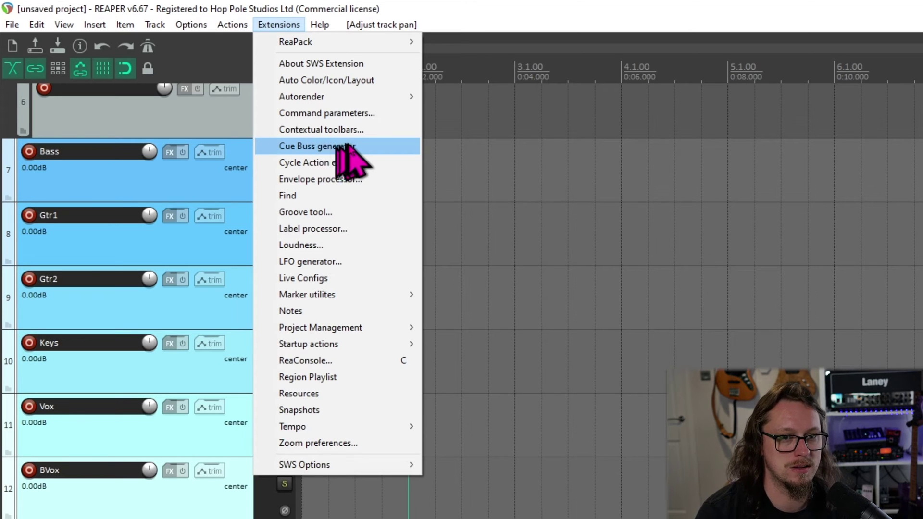
pyautogui.click(370, 147)
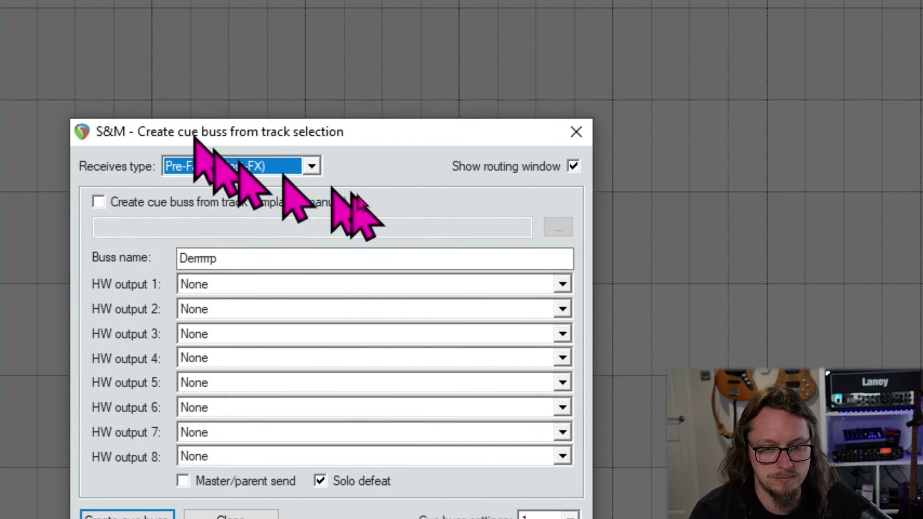
# Use Pre-Fader (Post-FX) receives, rename 'Demmp' to Headphone1, and route output 1 to Analogue 5 / Analogue 6.
pyautogui.click(312, 166)
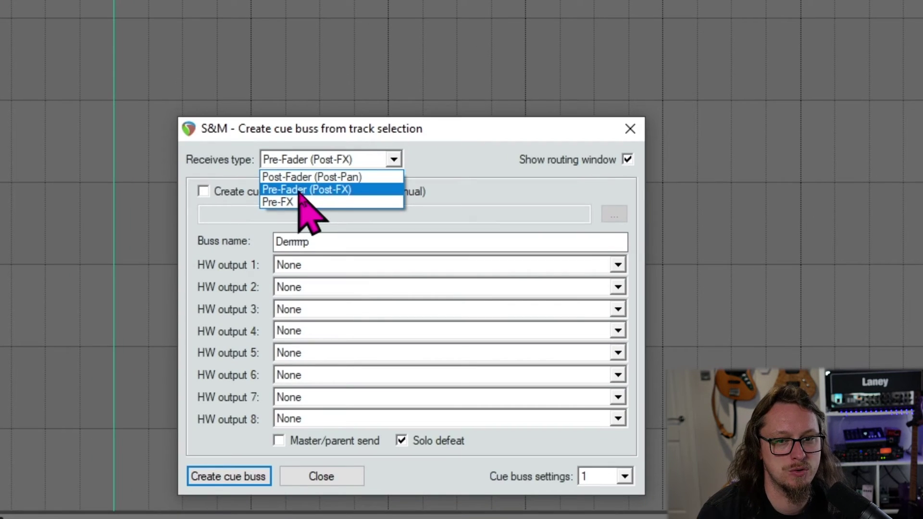
pyautogui.click(299, 191)
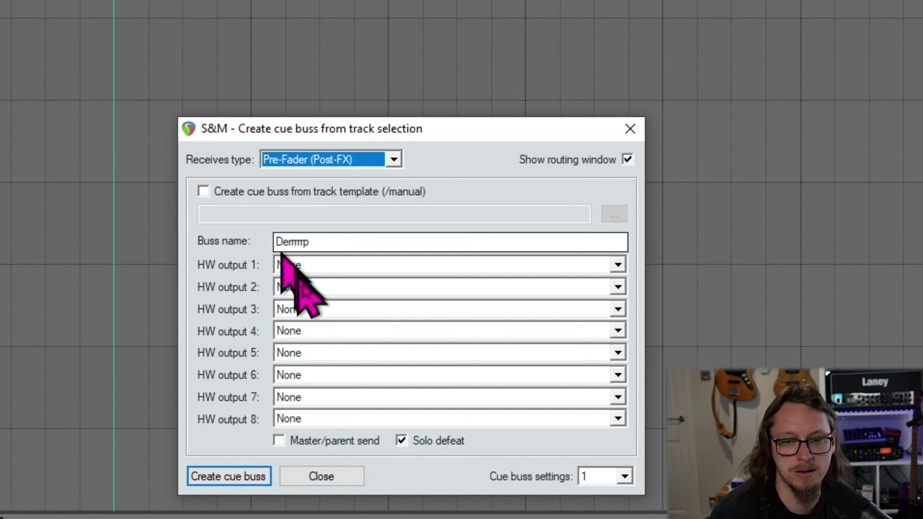
pyautogui.click(340, 240)
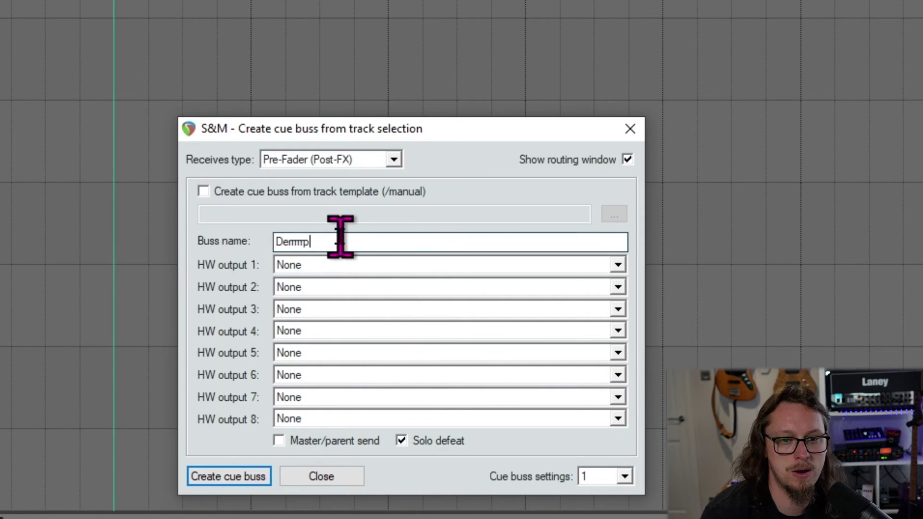
pyautogui.moveTo(350, 243); pyautogui.dragTo(278, 245)
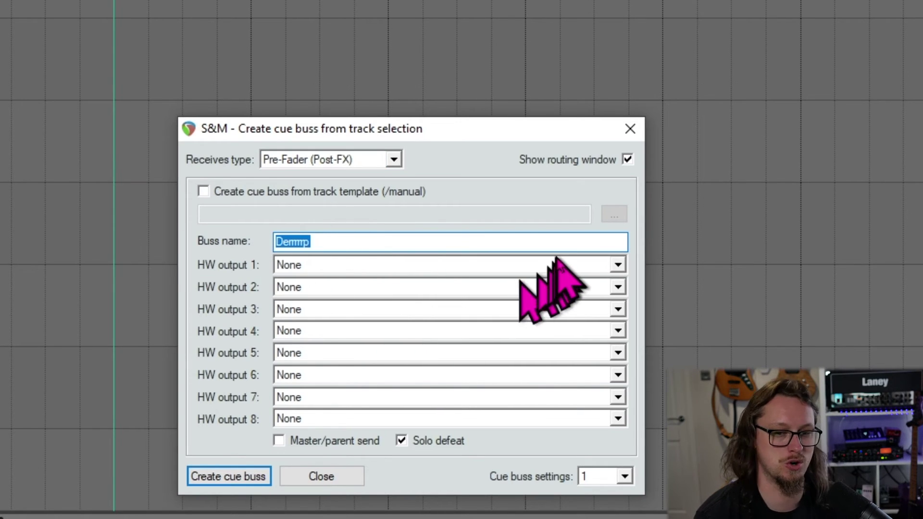
pyautogui.write('H')
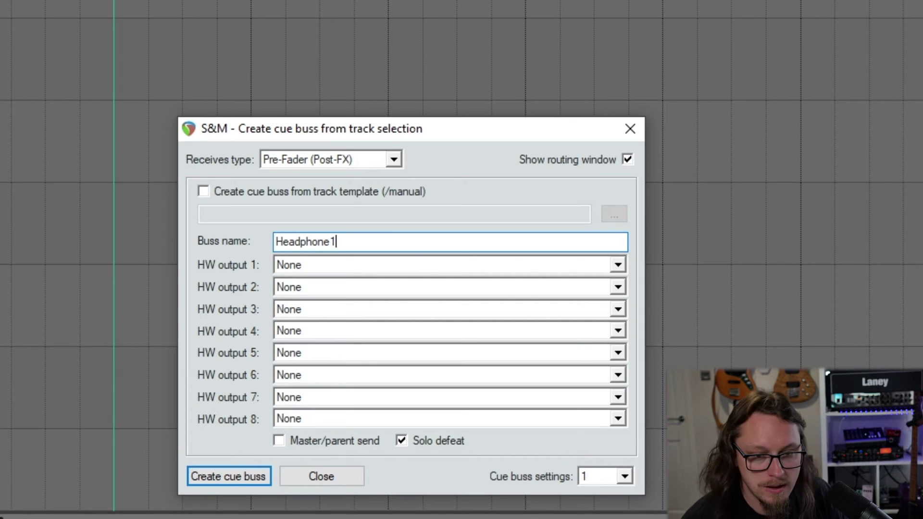
pyautogui.write('eadphone1')
pyautogui.click(310, 265)
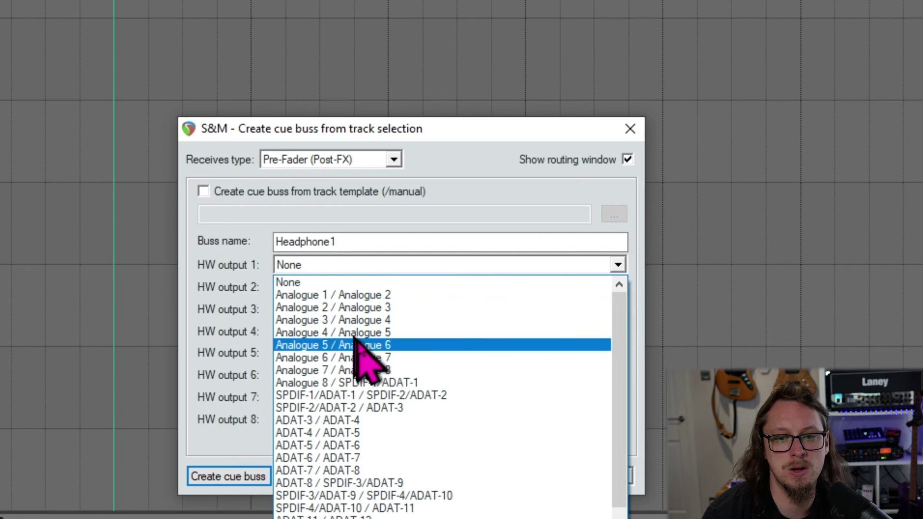
pyautogui.click(314, 344)
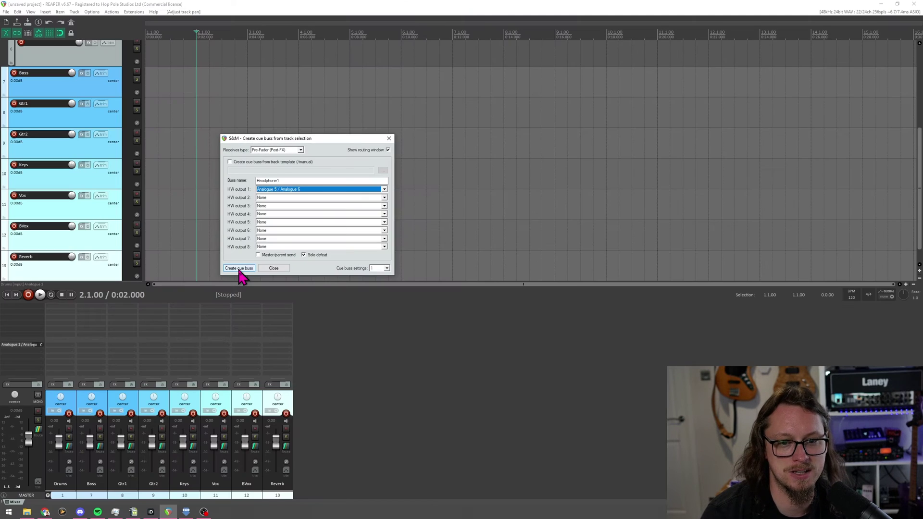
# Create the Headphone1 cue buss and select its new track in the mixer.
pyautogui.click(229, 477)
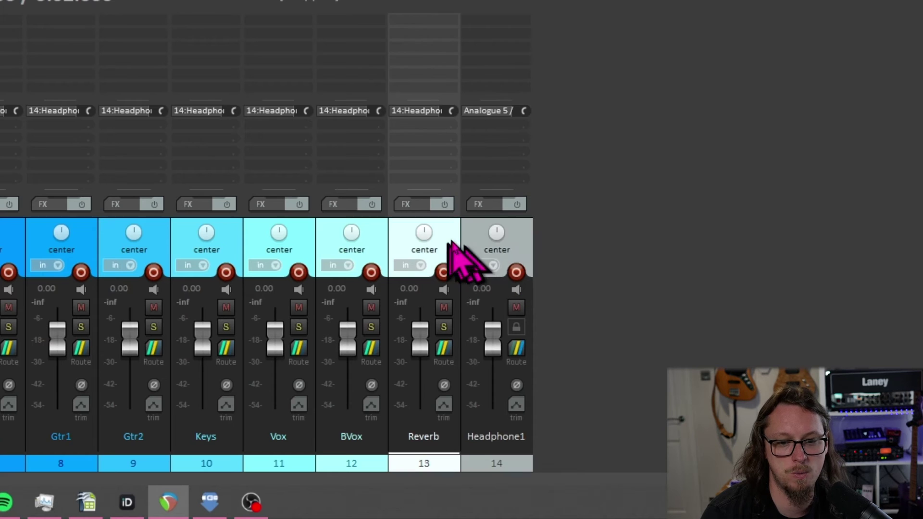
pyautogui.click(522, 236)
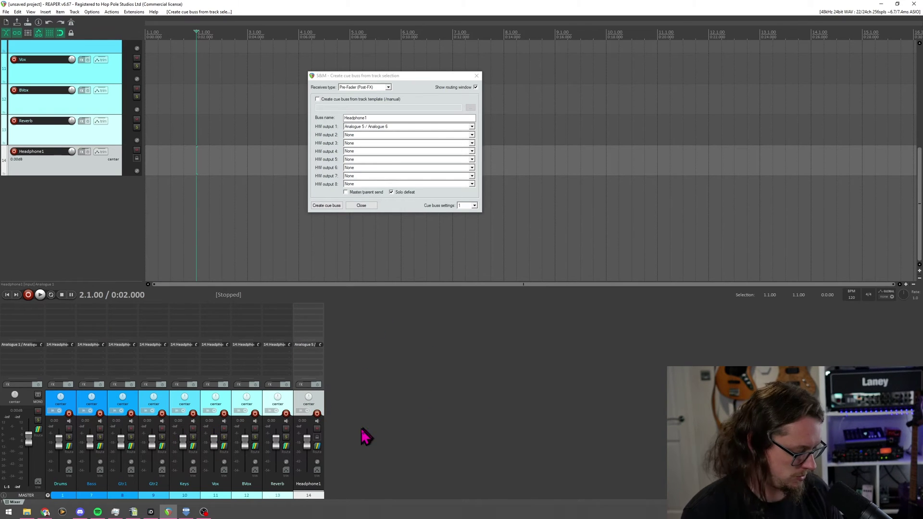
# Undo the Headphone1 buss, add Analogue 7 / Analogue 8 as second output, and recreate it.
pyautogui.hotkey('ctrl', 'z')
pyautogui.moveTo(355, 77); pyautogui.dragTo(307, 131)
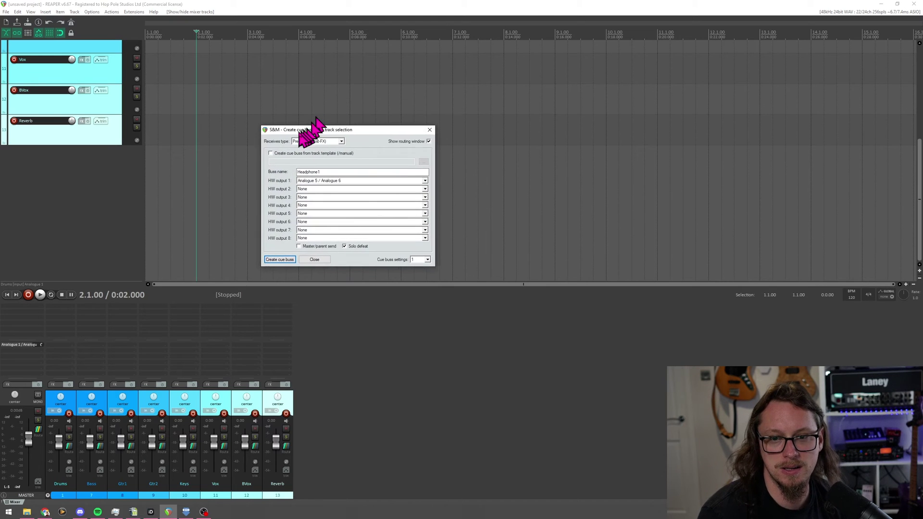
pyautogui.click(316, 189)
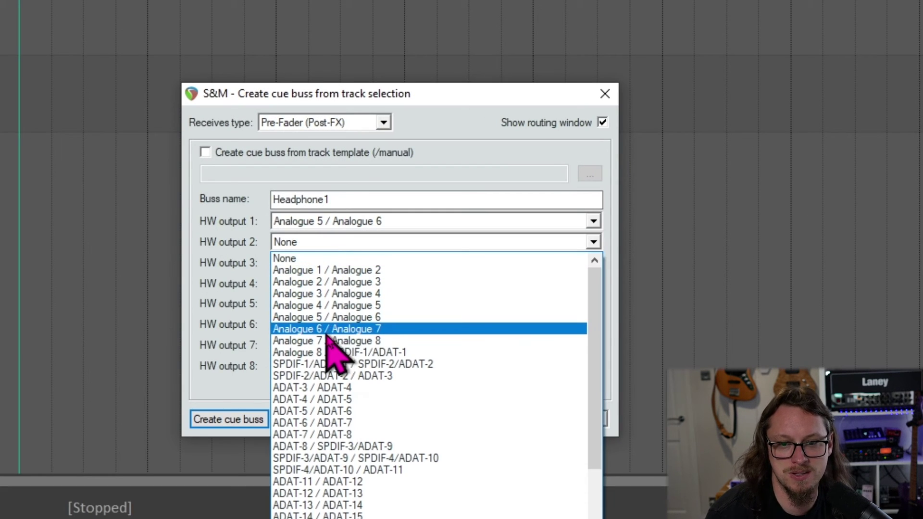
pyautogui.click(329, 341)
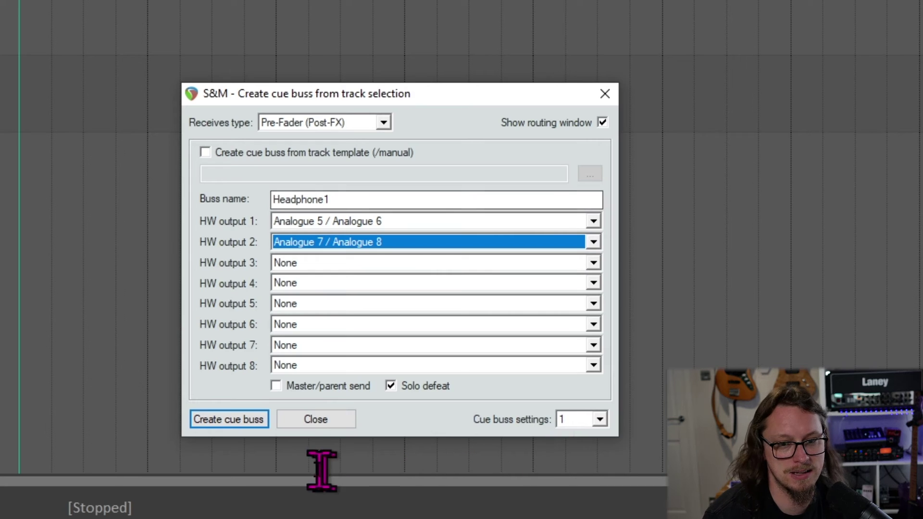
pyautogui.click(241, 419)
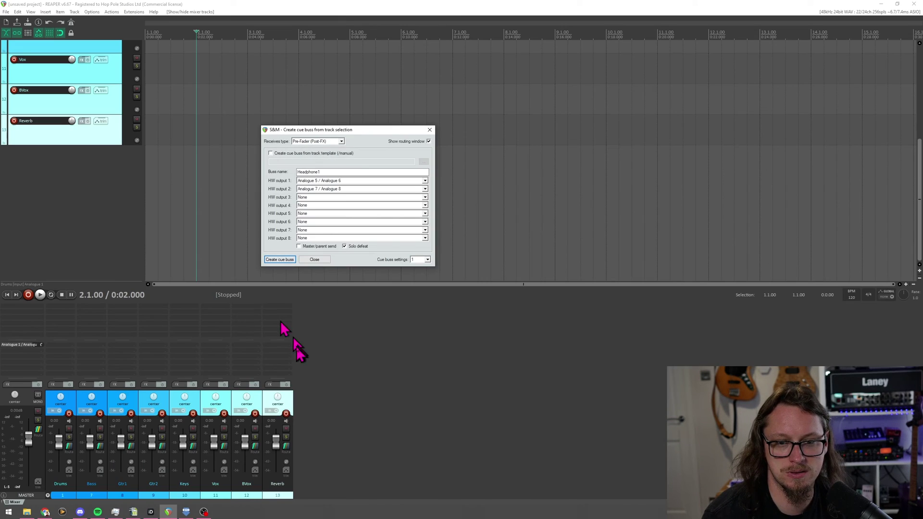
# Create the cue bus from tracks Drums through Reverb and move the routing window aside.
pyautogui.click(76, 406)
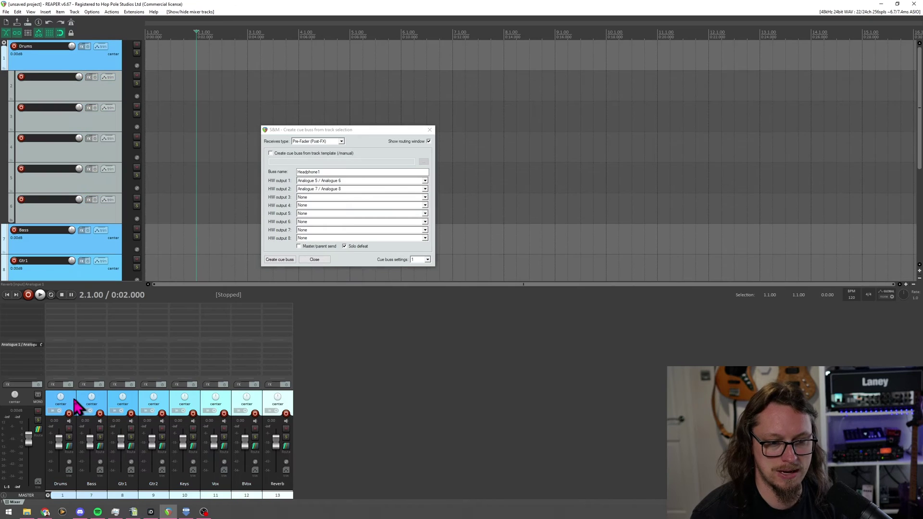
pyautogui.click(281, 261)
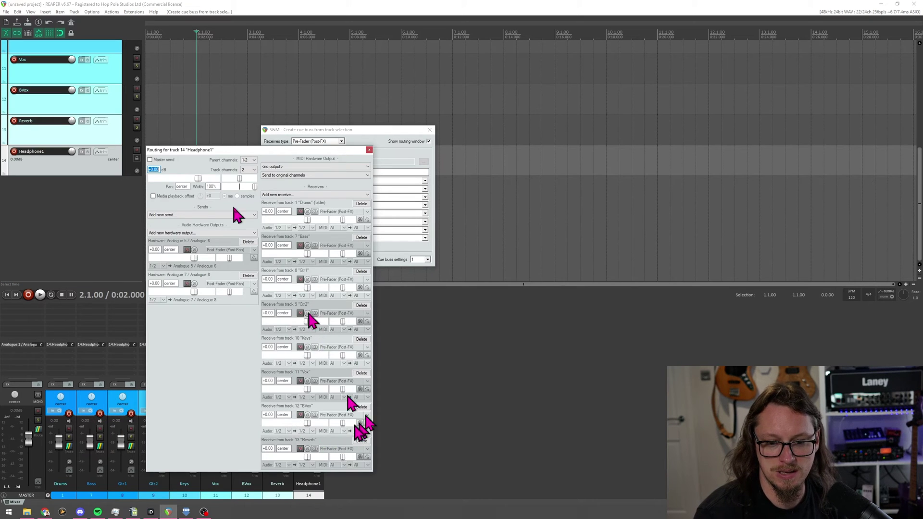
pyautogui.moveTo(226, 151); pyautogui.dragTo(559, 140)
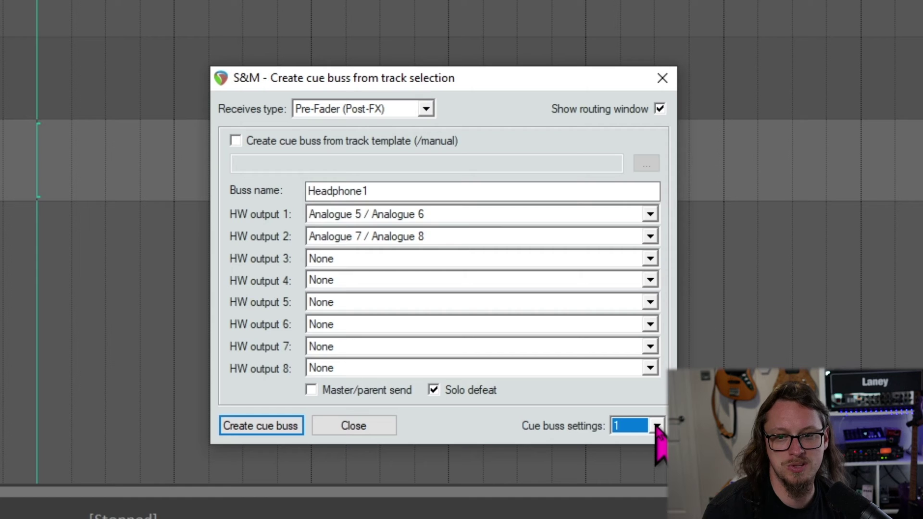
# In cue buss preset 1 (Headphone1), clear the second hardware output.
pyautogui.scroll(-2, 657, 424)
pyautogui.click(657, 426)
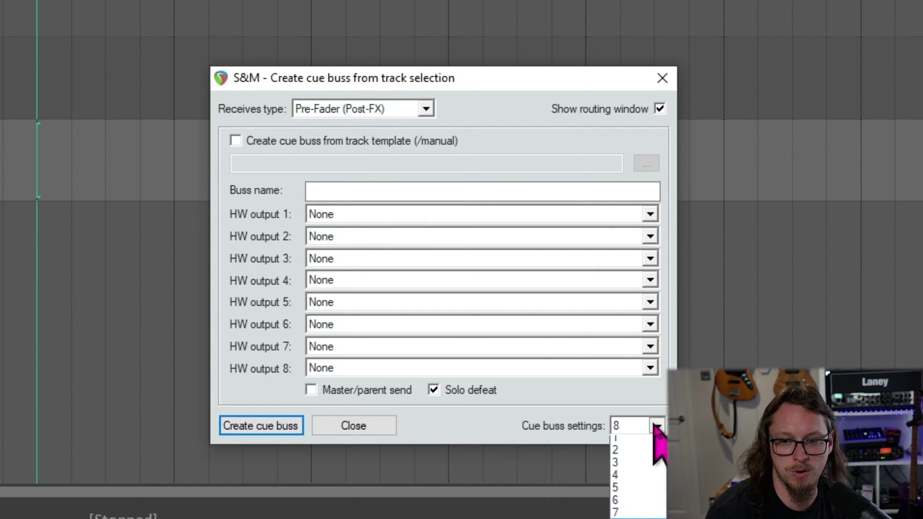
pyautogui.click(625, 439)
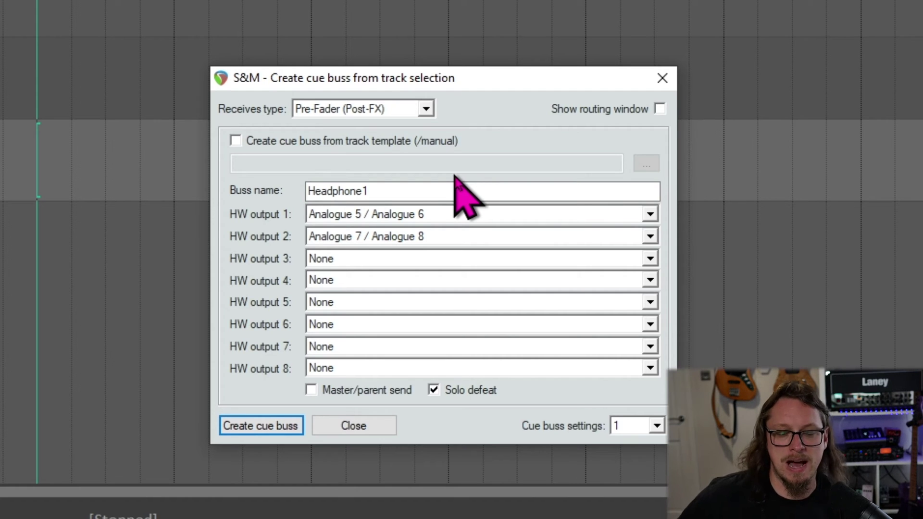
pyautogui.click(351, 236)
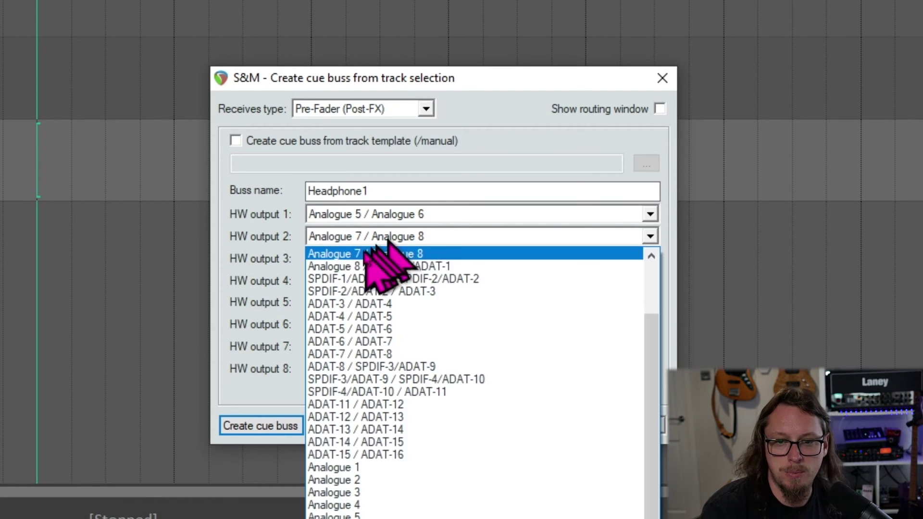
pyautogui.scroll(1, 336, 262)
pyautogui.click(359, 251)
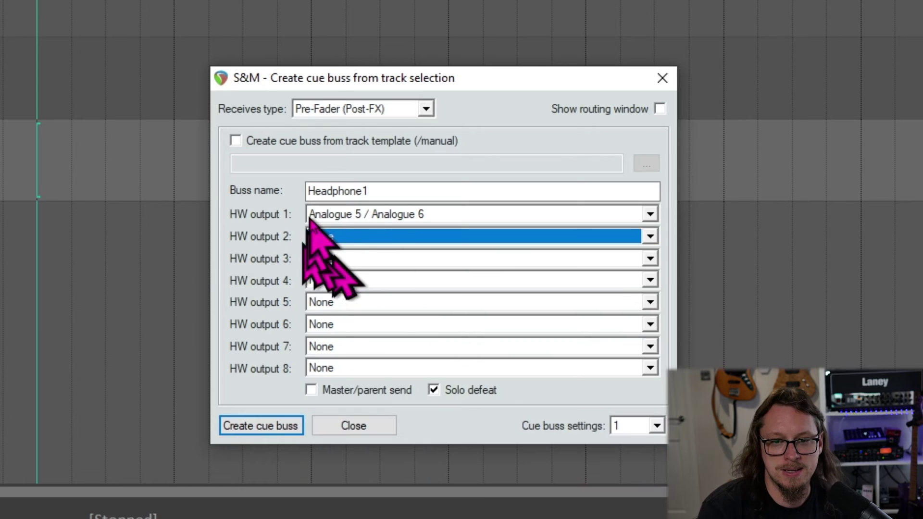
# In preset 2, name the buss Headphone2 with output 1 on Analogue 7 / Analogue 8.
pyautogui.scroll(-1, 635, 426)
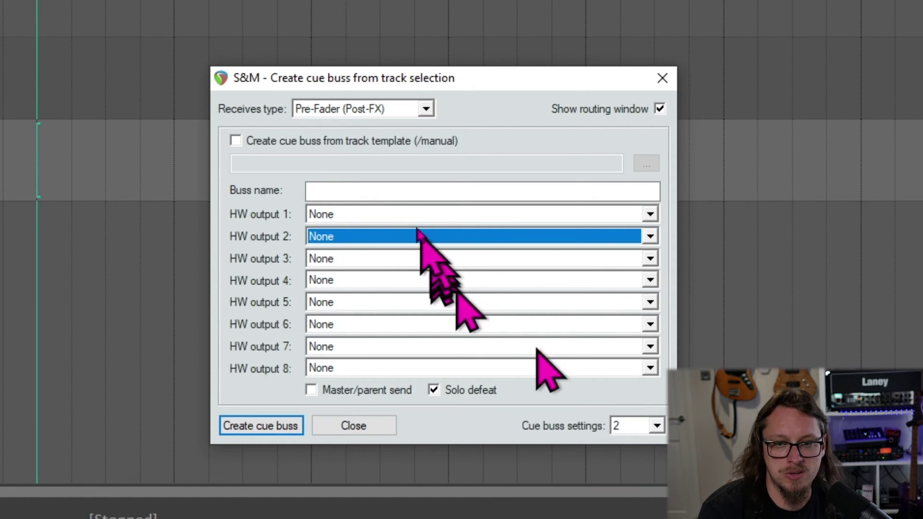
pyautogui.click(385, 184)
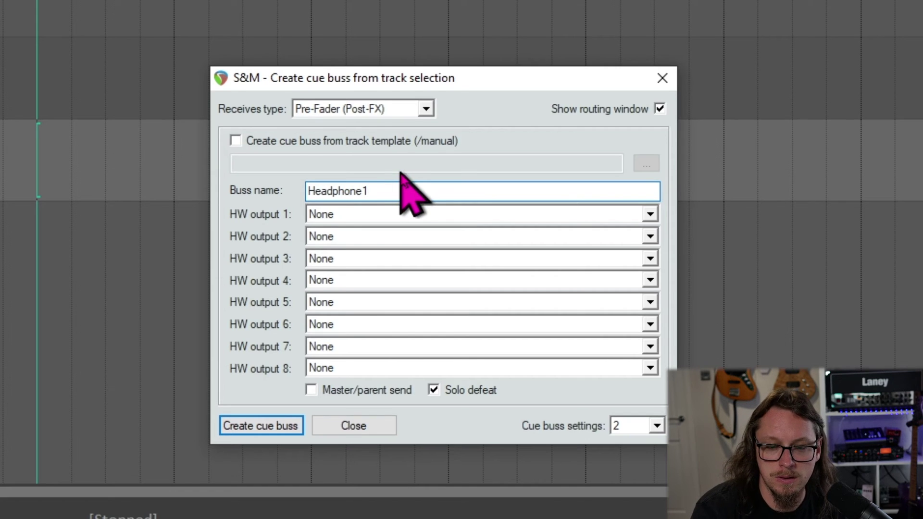
pyautogui.write('Headphone2')
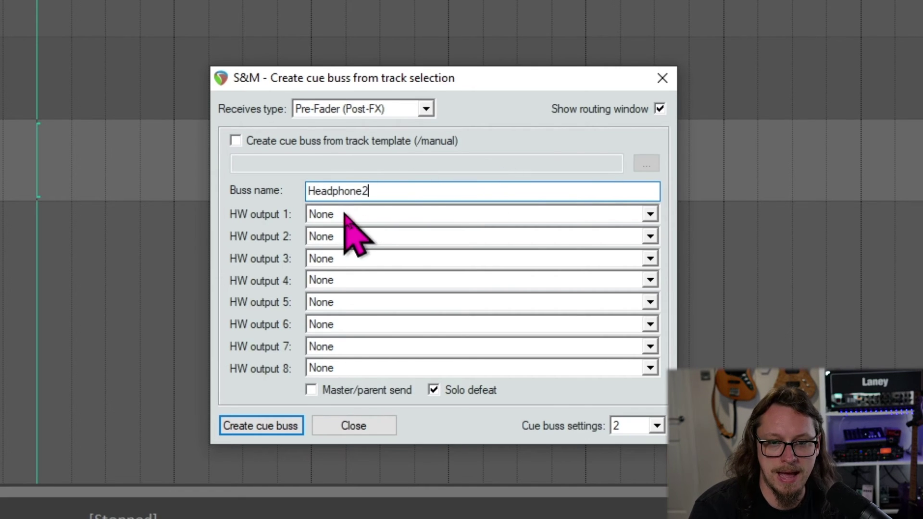
pyautogui.click(344, 213)
pyautogui.click(356, 319)
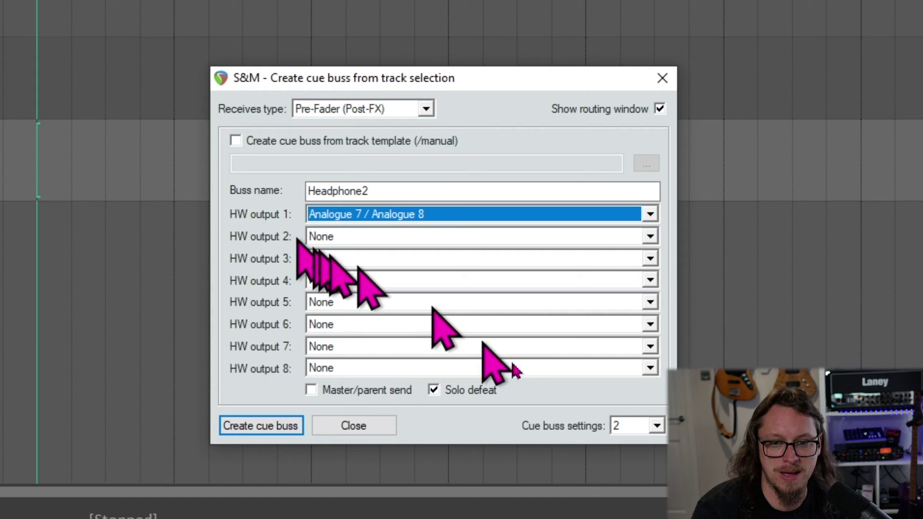
pyautogui.click(412, 192)
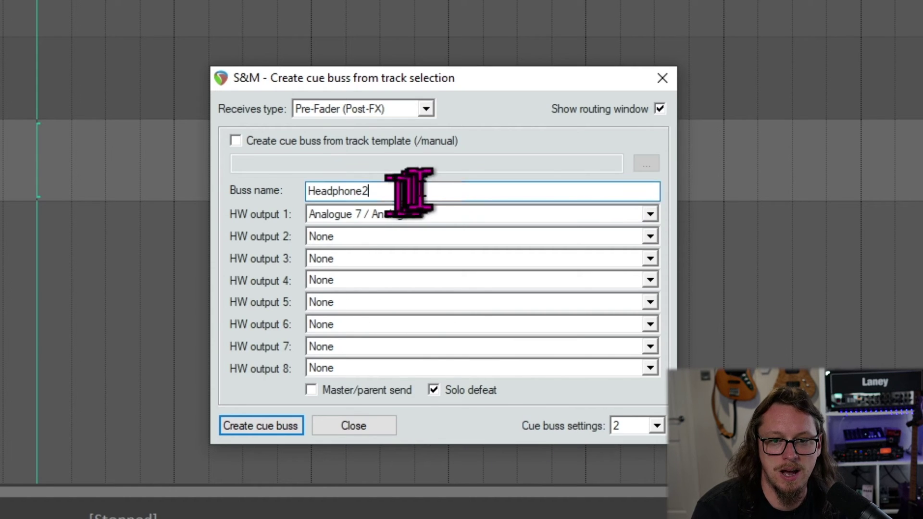
# In preset 3, send the HP3 buss to ADAT-3 / ADAT-4 and create it.
pyautogui.scroll(1, 644, 428)
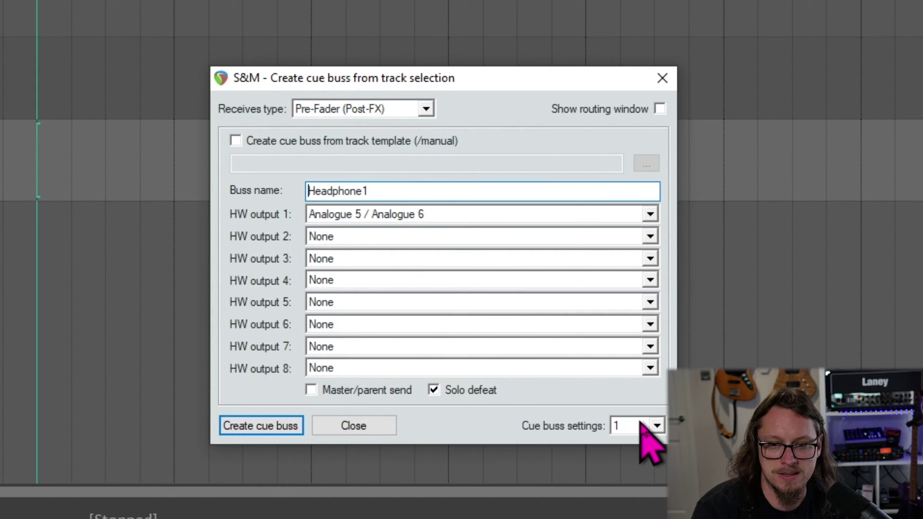
pyautogui.scroll(-1, 644, 428)
pyautogui.scroll(-1, 636, 426)
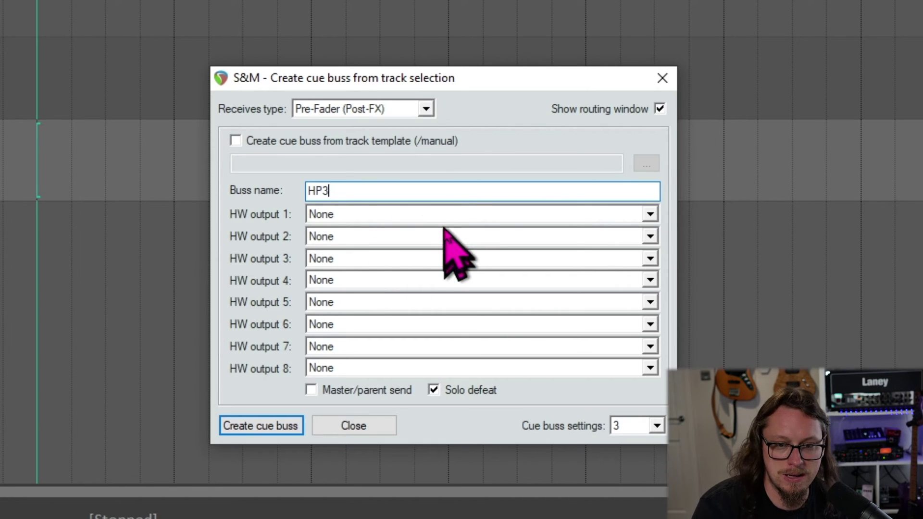
pyautogui.click(438, 214)
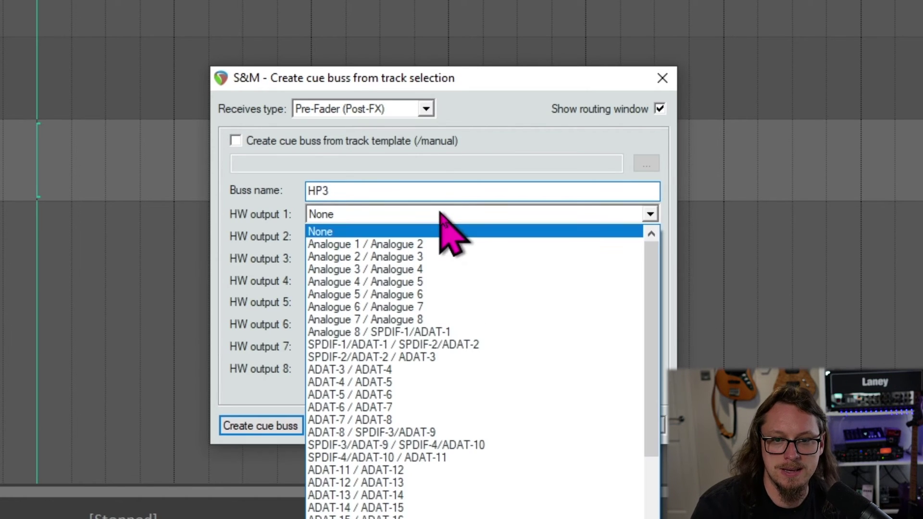
pyautogui.click(389, 369)
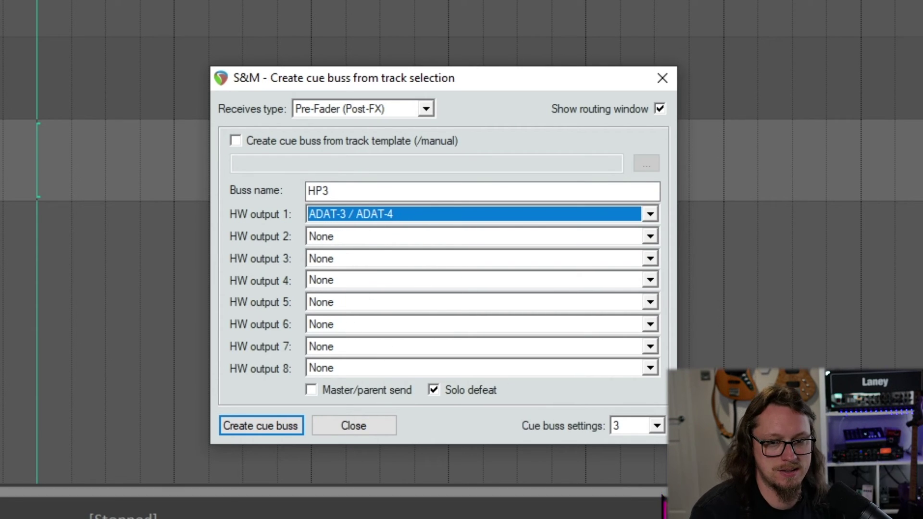
pyautogui.click(264, 427)
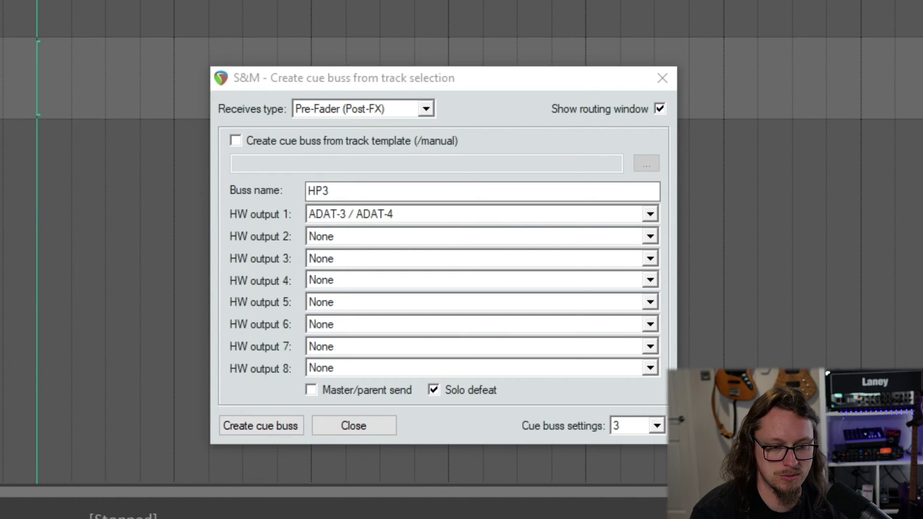
# Confirm the HP3 cue bus and close its routing window.
pyautogui.click(239, 436)
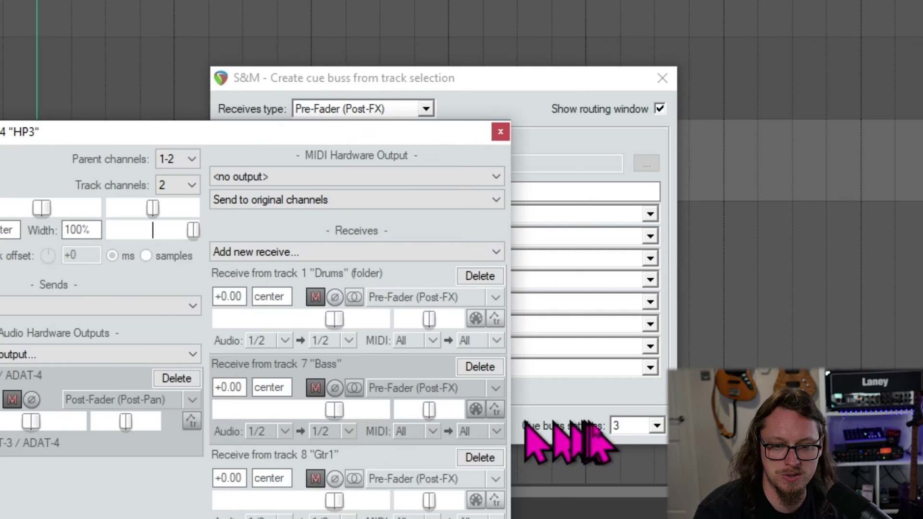
pyautogui.scroll(1, 649, 426)
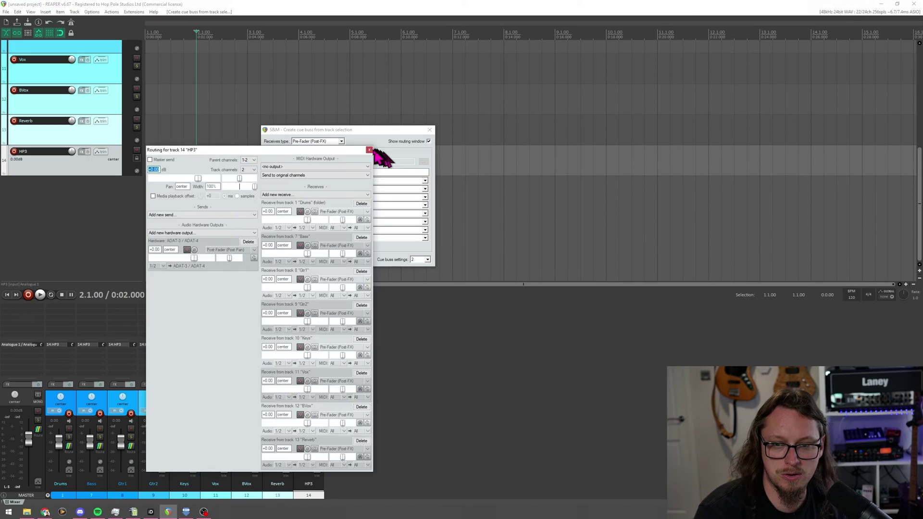
pyautogui.click(369, 150)
# Create the Headphone2 cue bus, close its routing, and reselect tracks Drums through Reverb.
pyautogui.click(278, 262)
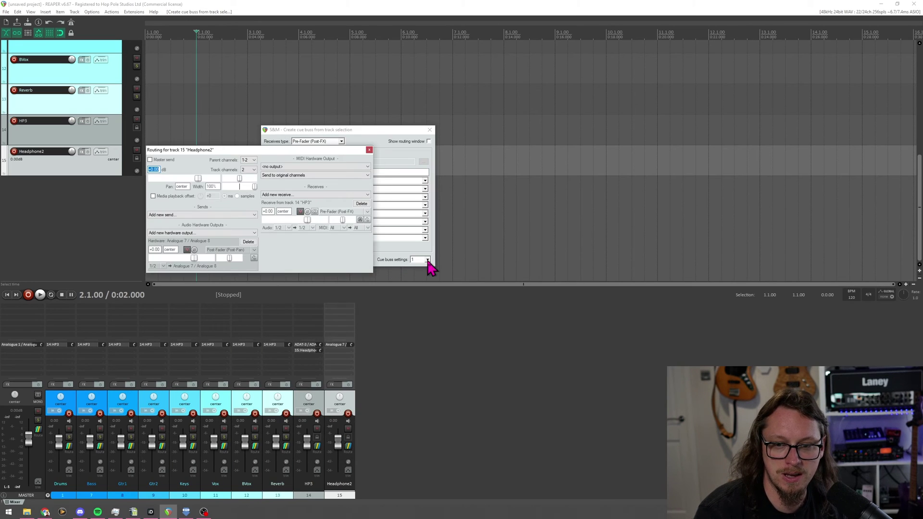
pyautogui.click(369, 150)
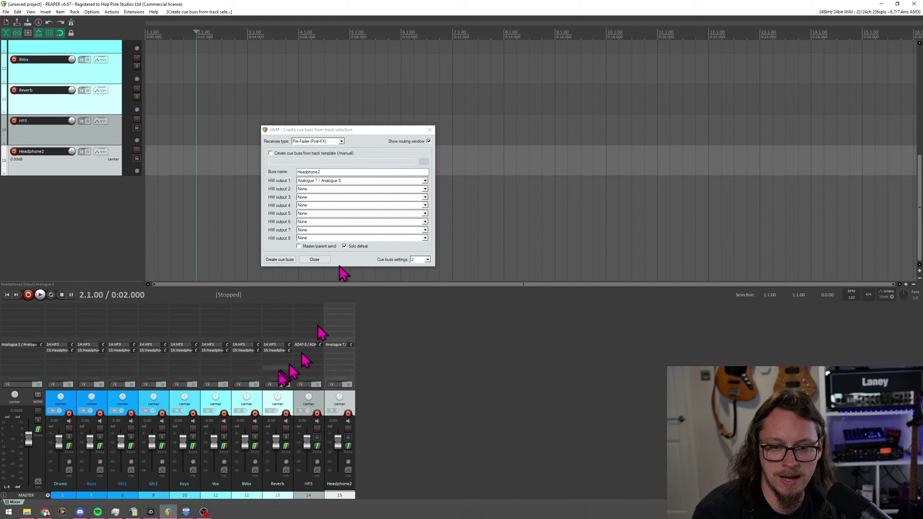
pyautogui.click(283, 404)
pyautogui.keyDown('shift'); pyautogui.click(74, 405); pyautogui.keyUp('shift')
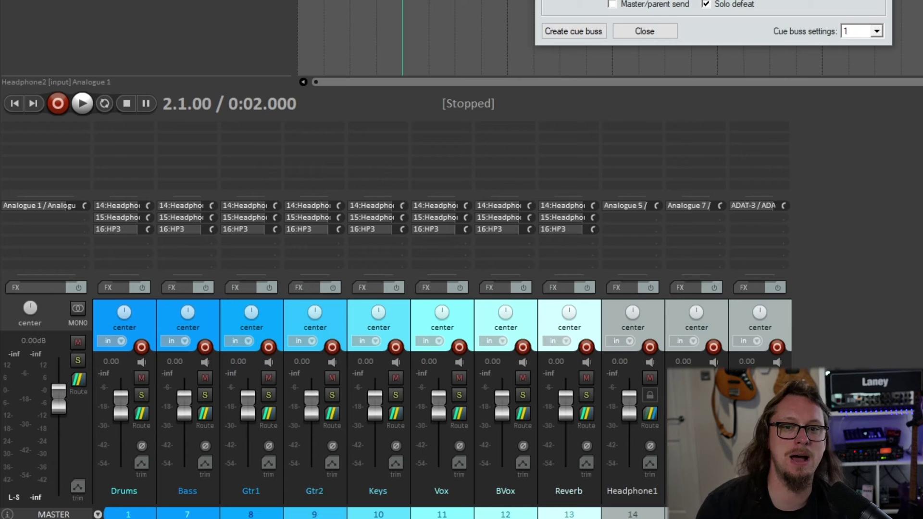
# Rename the Headphone1 bus track to HP1.
pyautogui.click(633, 491)
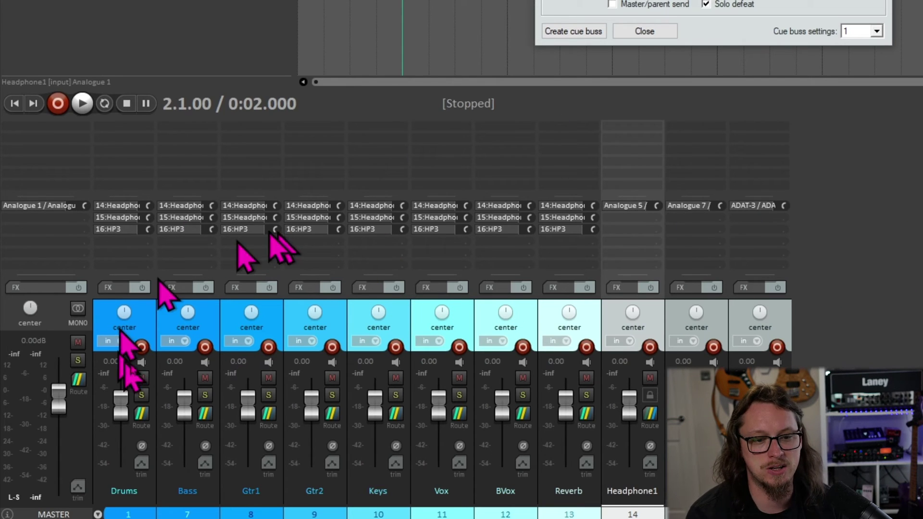
pyautogui.doubleClick(632, 491)
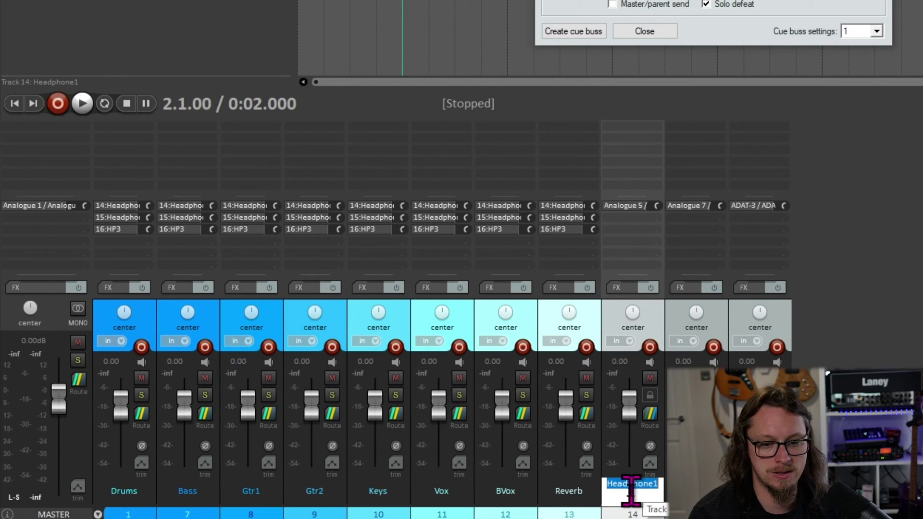
pyautogui.write('HP1')
pyautogui.press('Return')
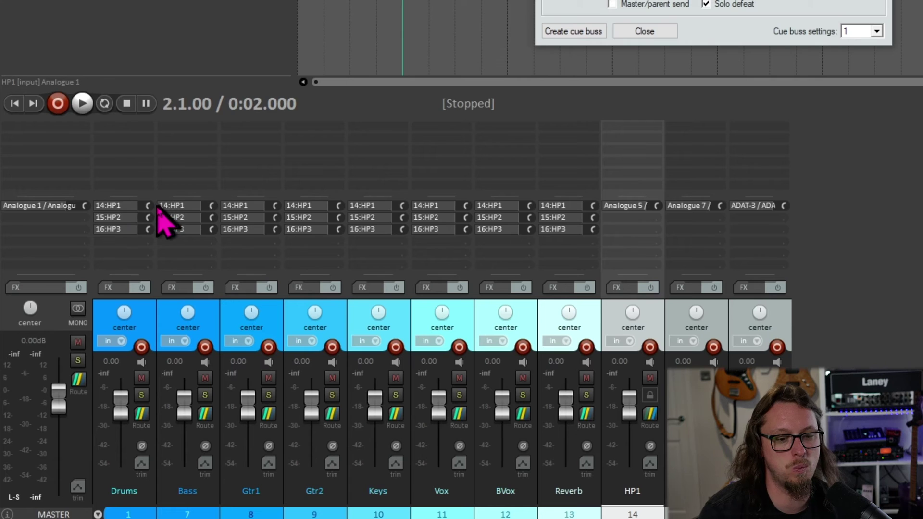
# Raise the Drums send to HP1 to +2.97dB and the Gtr2 send to +1.90dB.
pyautogui.moveTo(146, 208); pyautogui.dragTo(211, 208)
pyautogui.moveTo(339, 205); pyautogui.dragTo(336, 207)
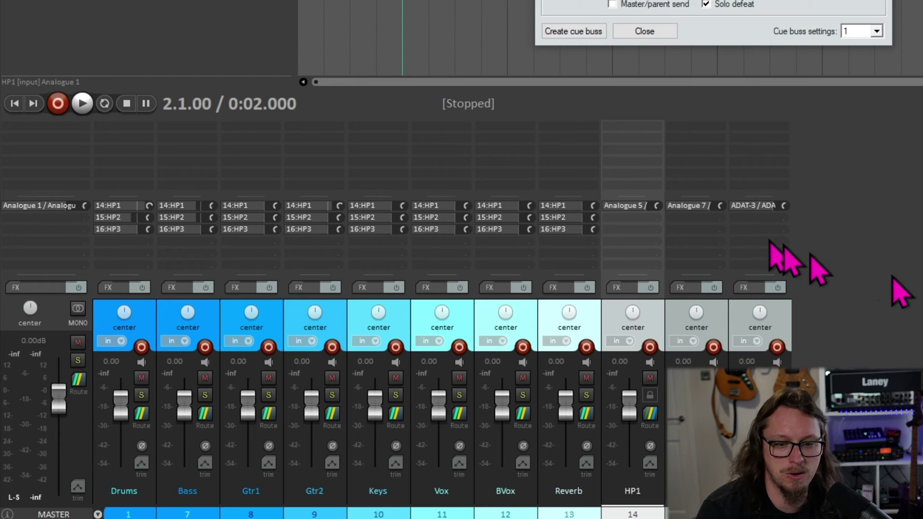
pyautogui.click(899, 288)
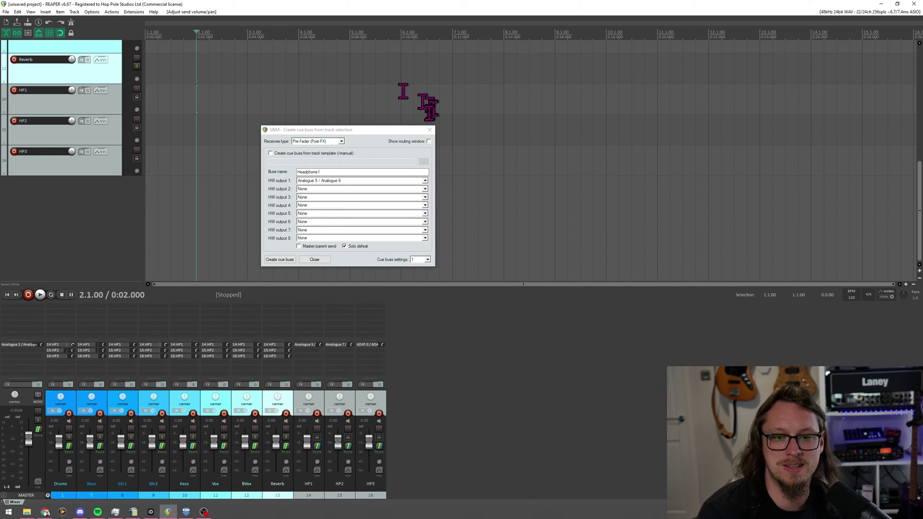
# Close the cue bus dialog and add a new control surface under Preferences > Control/OSC/web.
pyautogui.click(430, 130)
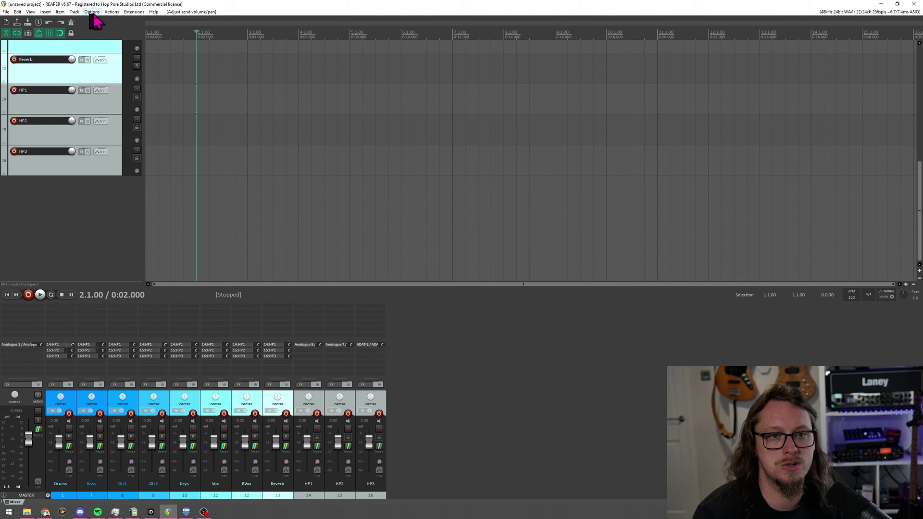
pyautogui.click(111, 12)
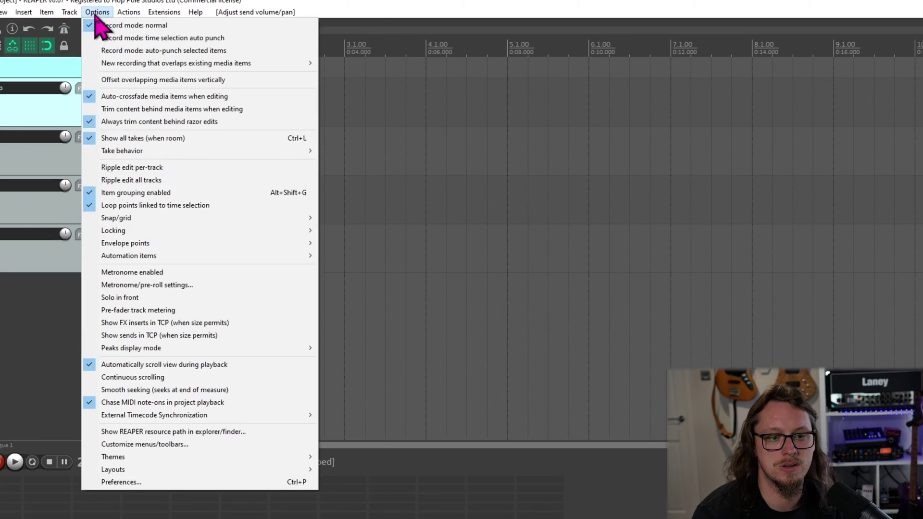
pyautogui.click(122, 482)
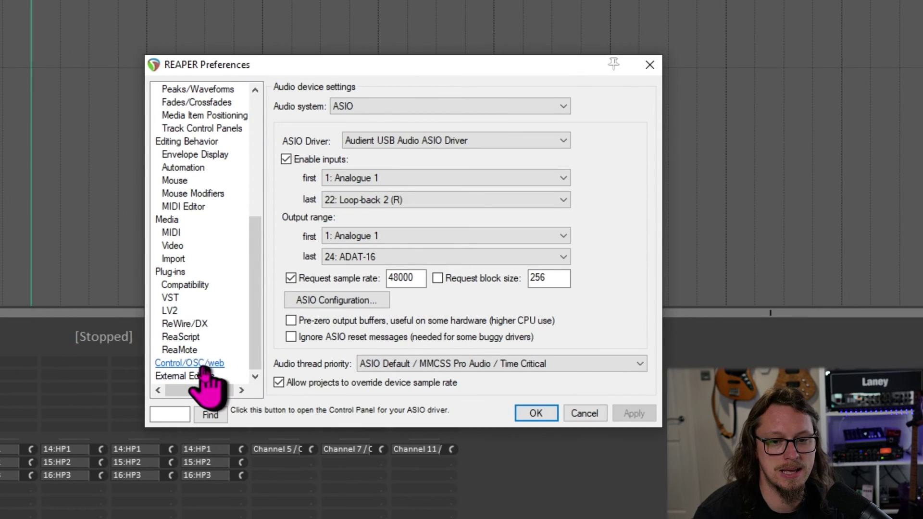
pyautogui.click(204, 367)
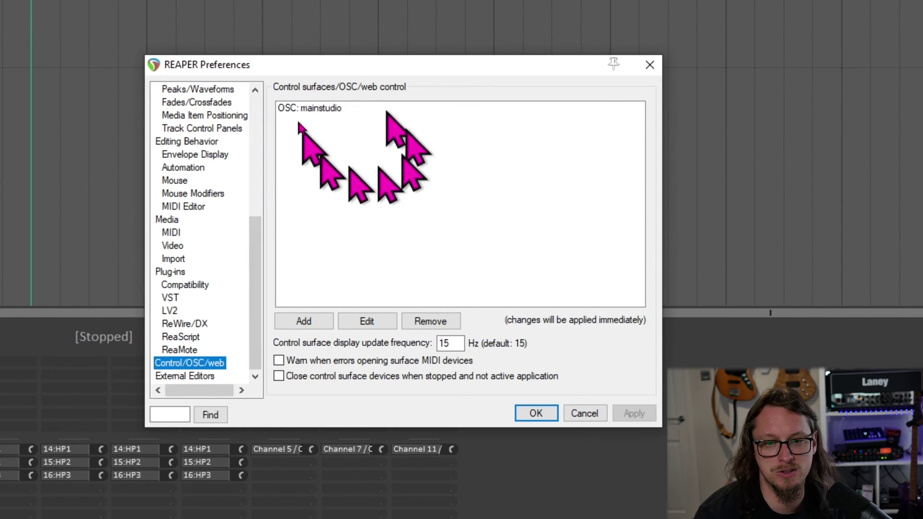
pyautogui.click(321, 321)
pyautogui.click(262, 72)
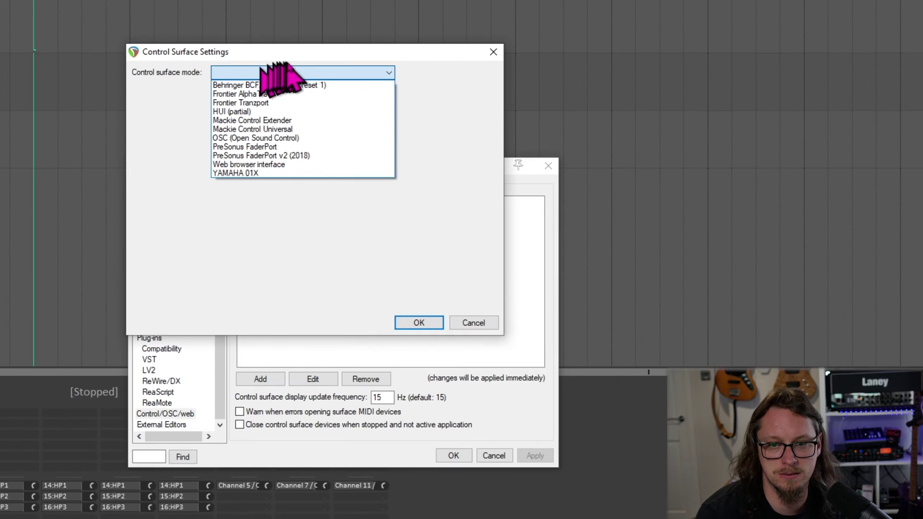
# Choose the Web browser interface mode with more_me.html as the default interface.
pyautogui.click(260, 164)
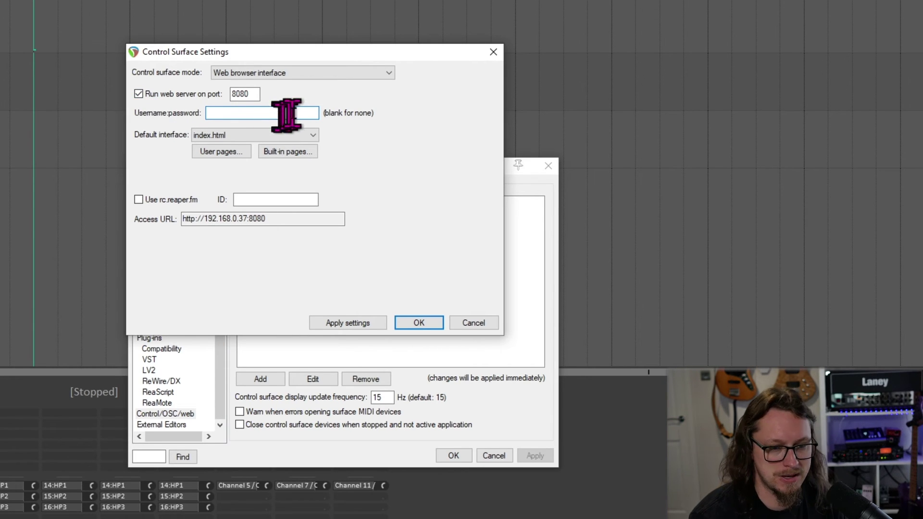
pyautogui.click(270, 137)
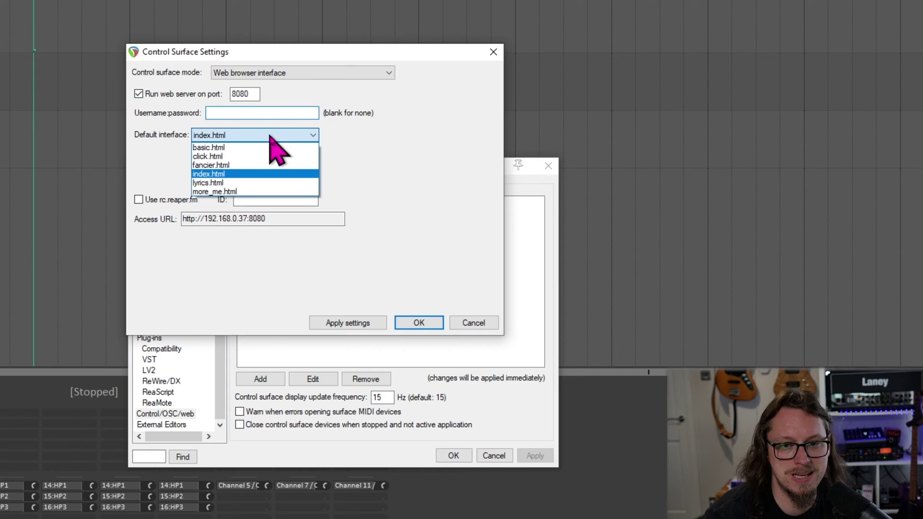
pyautogui.click(226, 191)
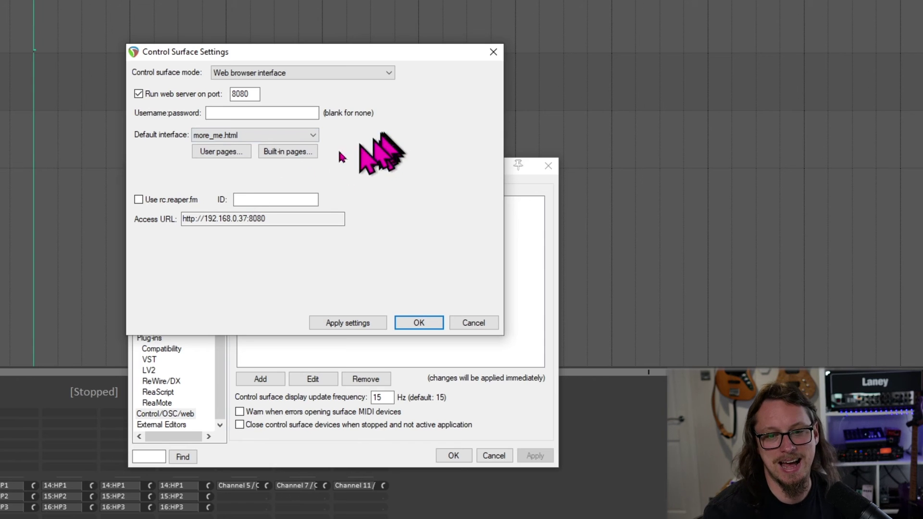
# Enable rc.reaper.fm access with an ID and apply the settings, which reports the port is in use.
pyautogui.moveTo(188, 218); pyautogui.dragTo(299, 219)
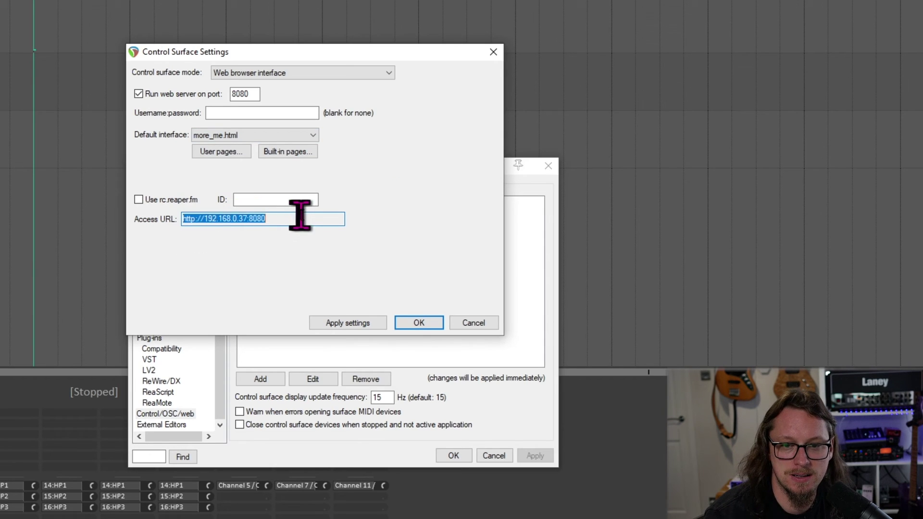
pyautogui.click(306, 219)
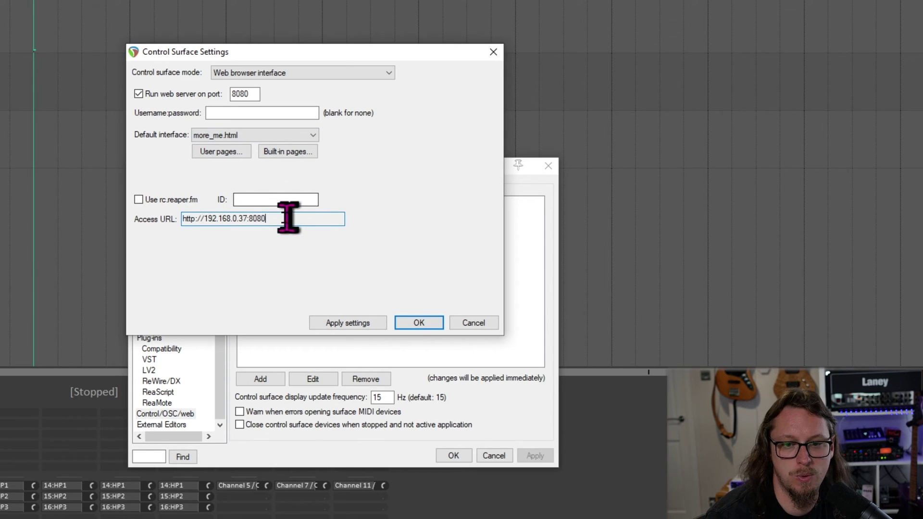
pyautogui.click(138, 200)
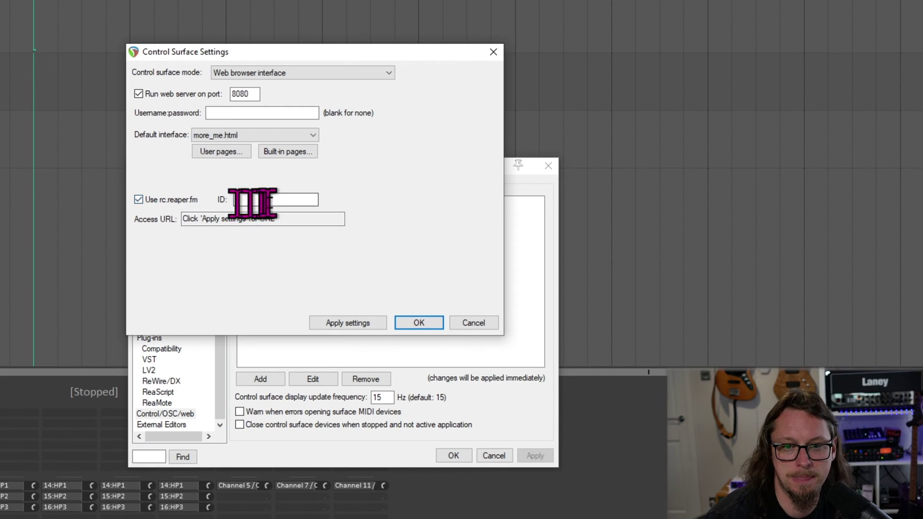
pyautogui.click(281, 200)
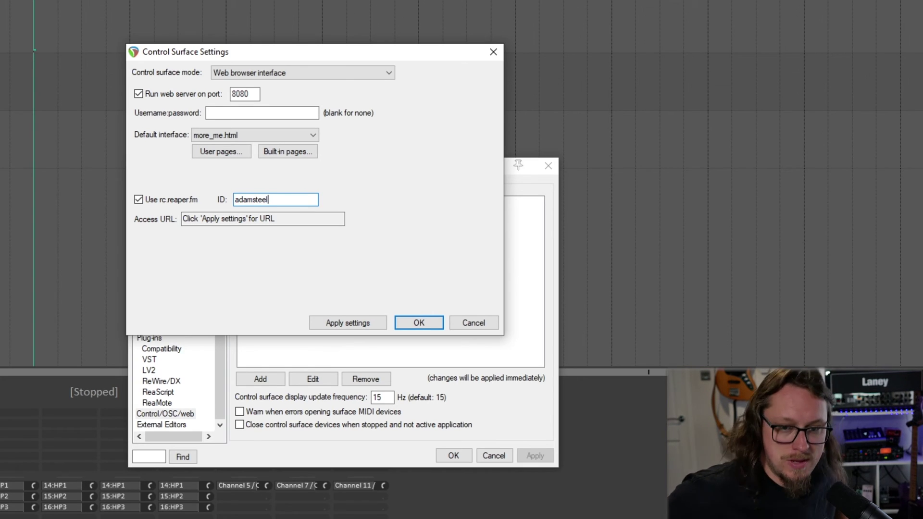
pyautogui.click(344, 323)
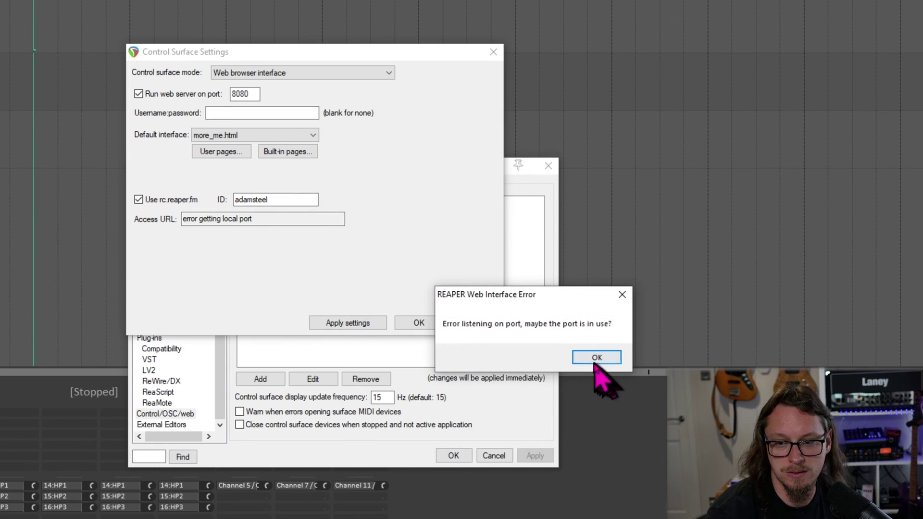
# Dismiss the port error and move the web interface to port 8081.
pyautogui.click(597, 358)
pyautogui.click(259, 94)
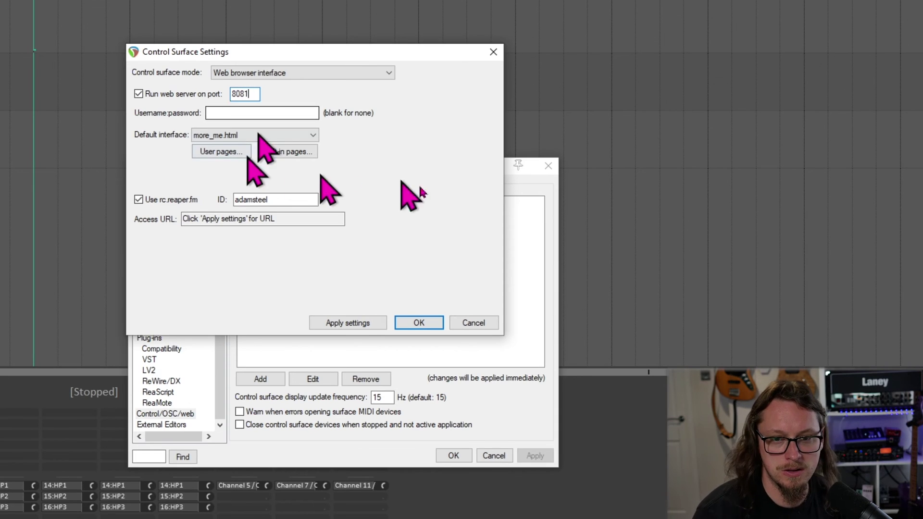
pyautogui.click(349, 323)
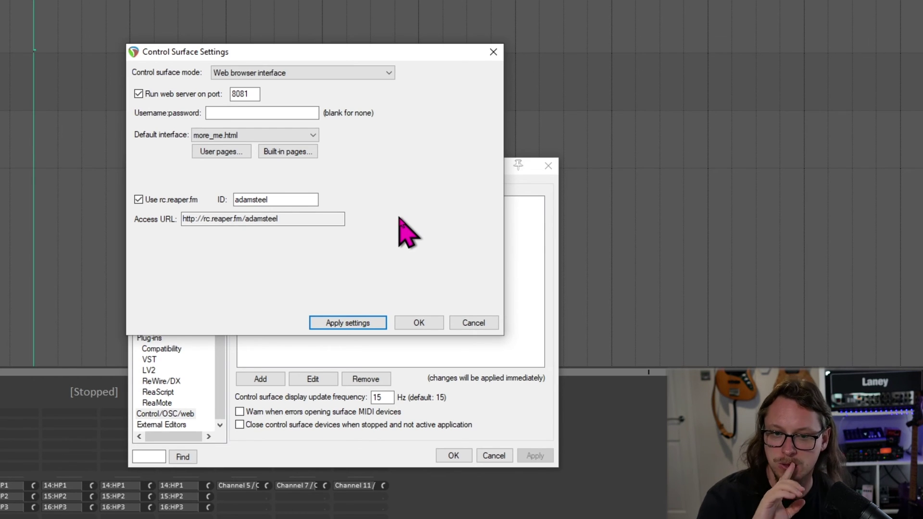
# Toggle rc.reaper.fm access off and on to get both URLs, then confirm and close preferences.
pyautogui.click(139, 200)
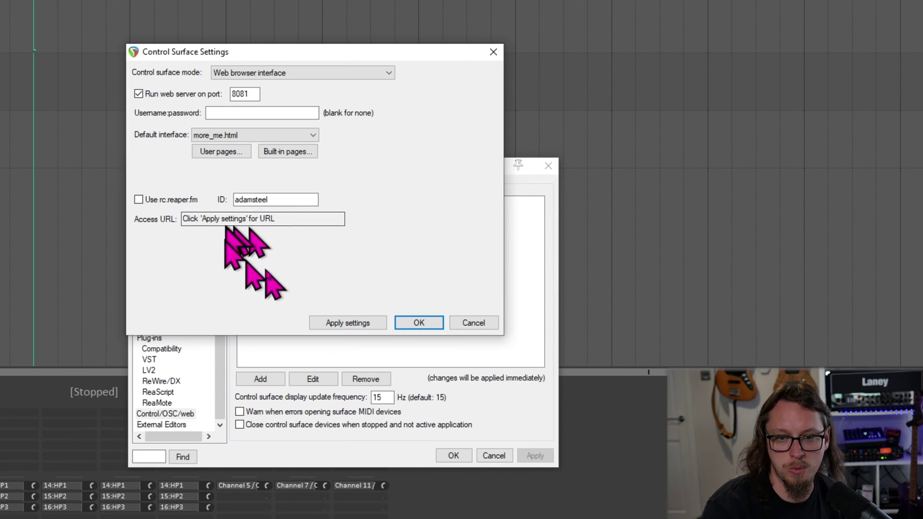
pyautogui.click(343, 323)
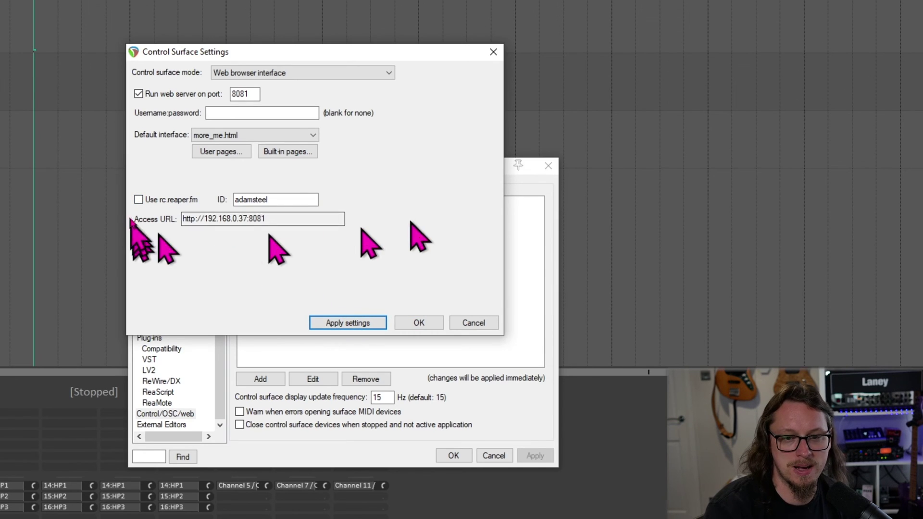
pyautogui.click(138, 199)
pyautogui.click(337, 321)
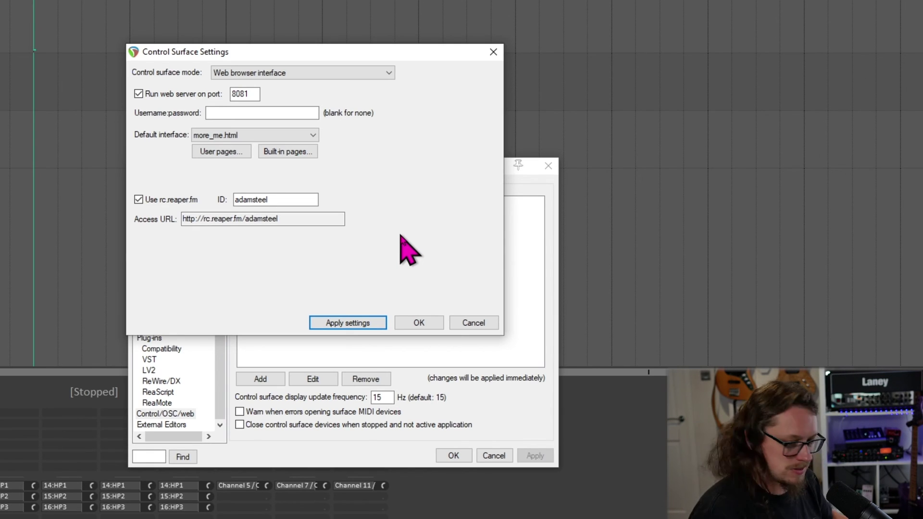
pyautogui.click(418, 322)
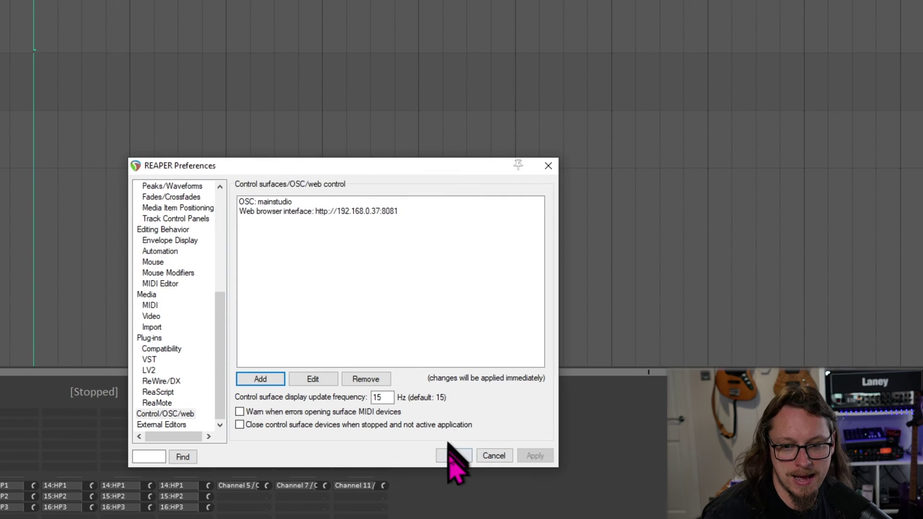
pyautogui.click(453, 456)
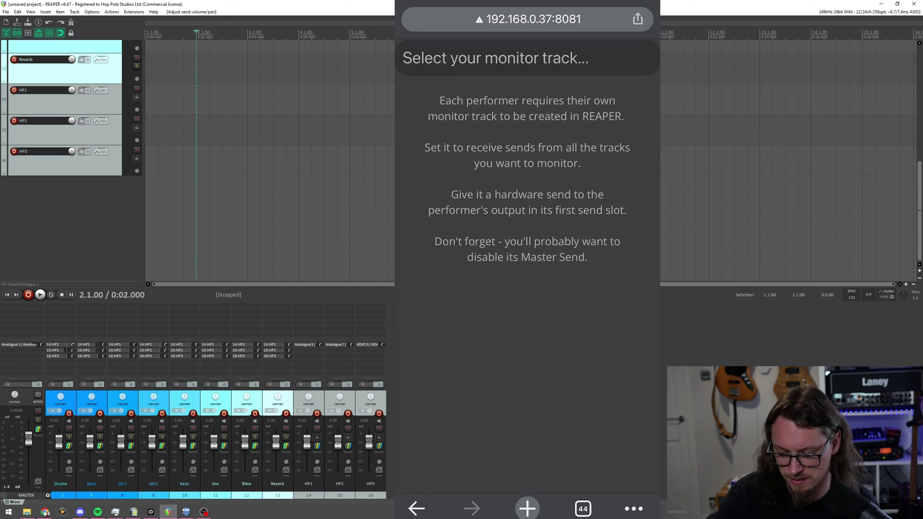
# Pick HP1 as the monitor track on the phone's more_me page.
pyautogui.click(496, 58)
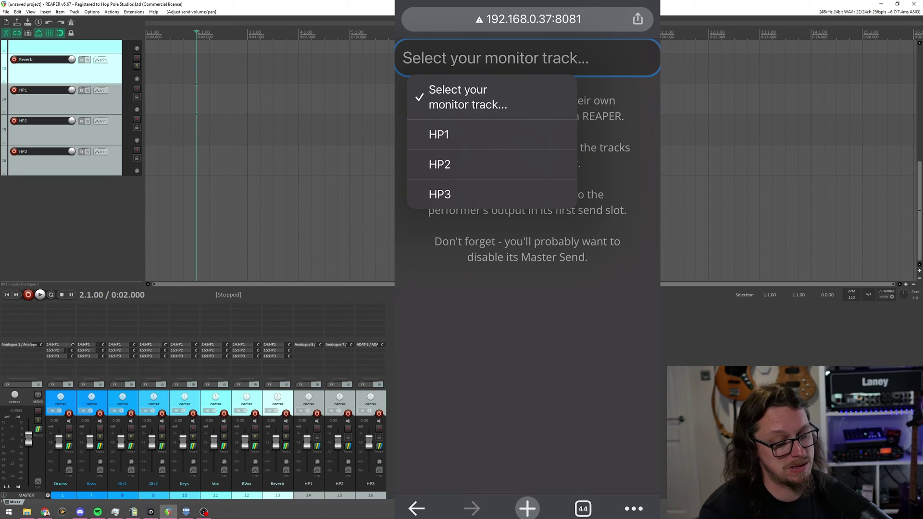
pyautogui.click(438, 134)
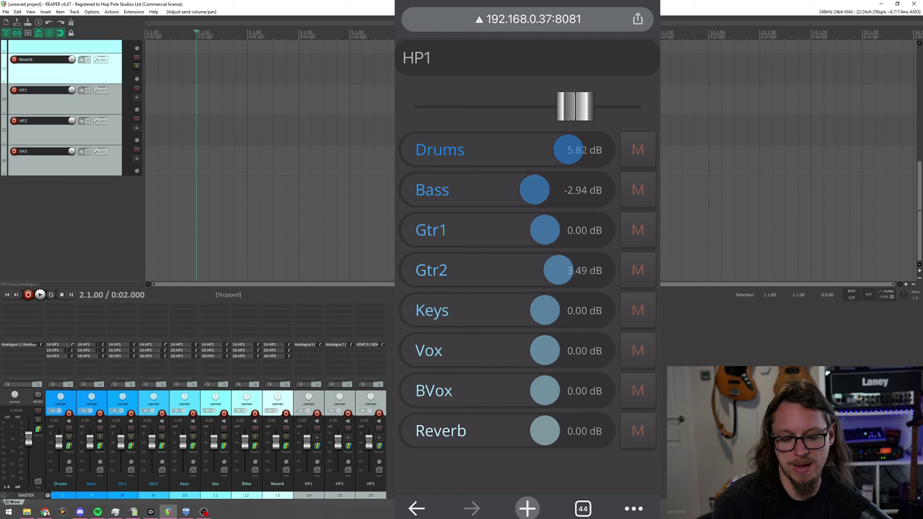
# Lower HP1's Drums send to -6.84 dB, then briefly solo and unsolo Keys and Vox.
pyautogui.moveTo(569, 150); pyautogui.dragTo(522, 149)
pyautogui.moveTo(576, 106)
pyautogui.mouseDown()
pyautogui.moveTo(511, 107)
pyautogui.moveTo(625, 106)
pyautogui.moveTo(516, 107)
pyautogui.moveTo(616, 107)
pyautogui.moveTo(520, 106)
pyautogui.moveTo(592, 106)
pyautogui.moveTo(552, 106)
pyautogui.moveTo(587, 107)
pyautogui.moveTo(577, 106)
pyautogui.mouseUp()
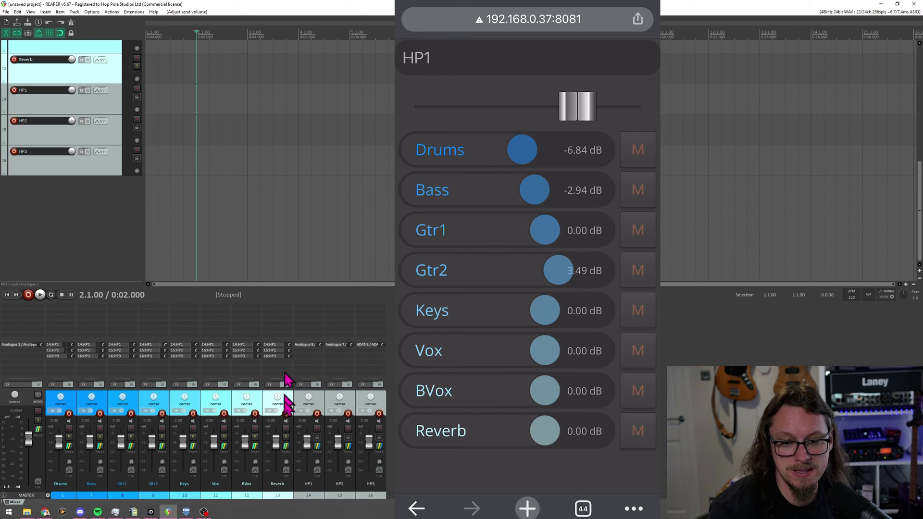
pyautogui.click(189, 406)
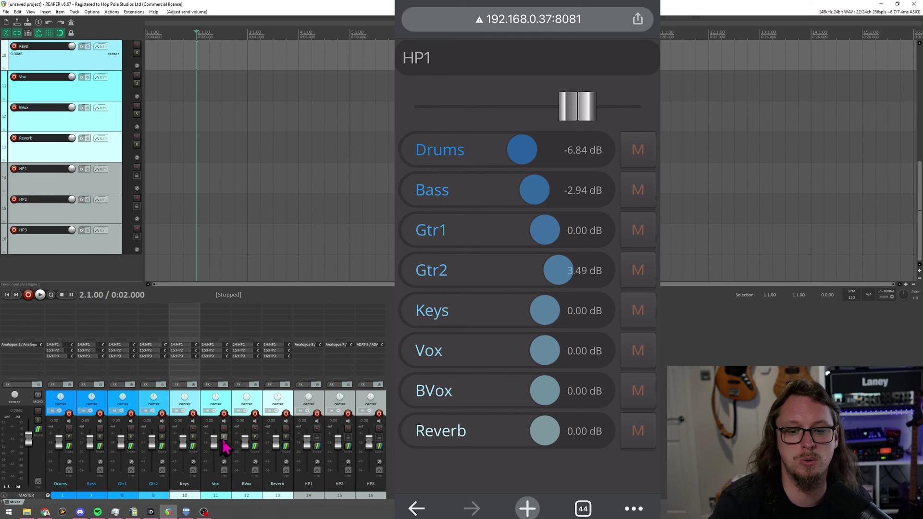
pyautogui.moveTo(224, 437); pyautogui.dragTo(193, 437)
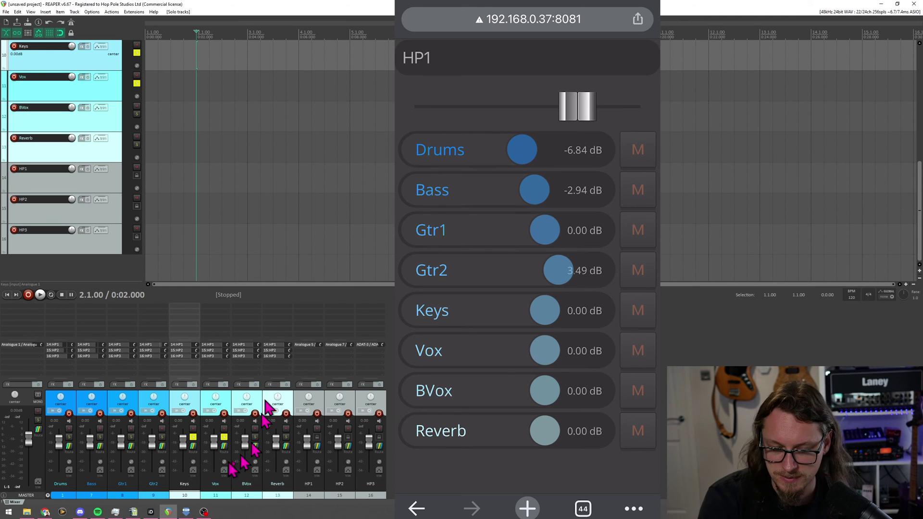
pyautogui.click(224, 437)
pyautogui.click(193, 437)
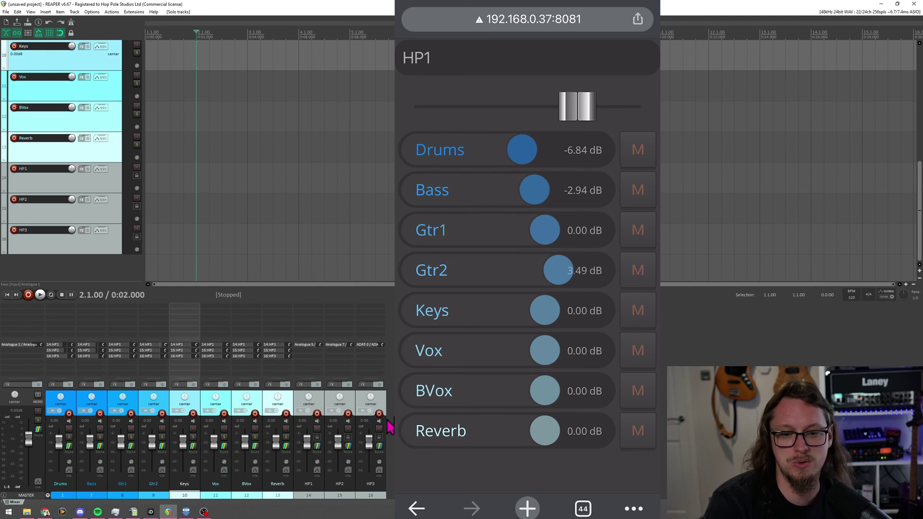